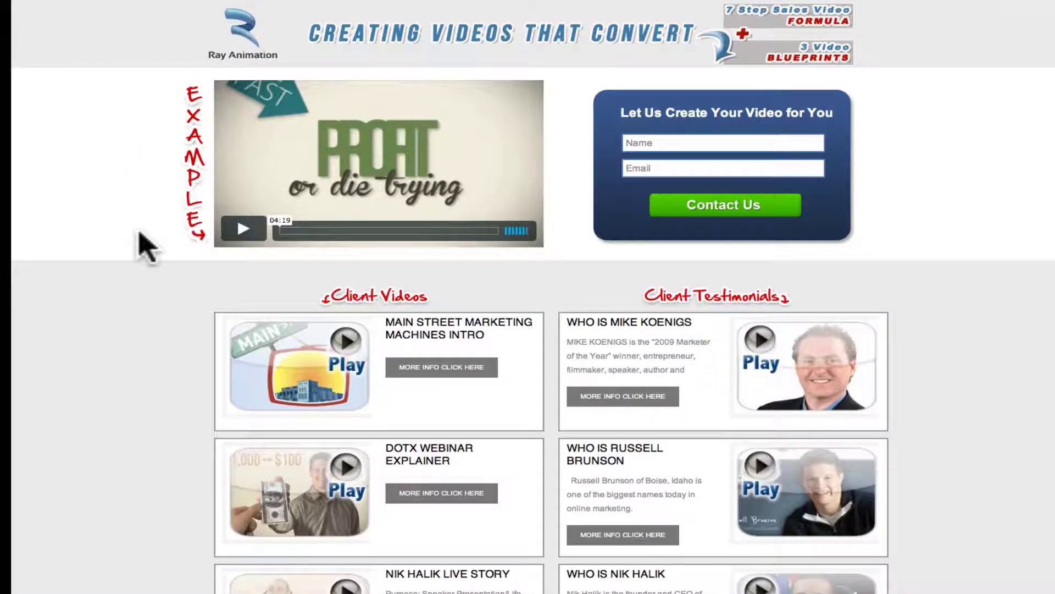
# Step: Look over the full list of client videos and client testimonials on the Ray Animation site
pyautogui.scroll(-15, 118, 405)
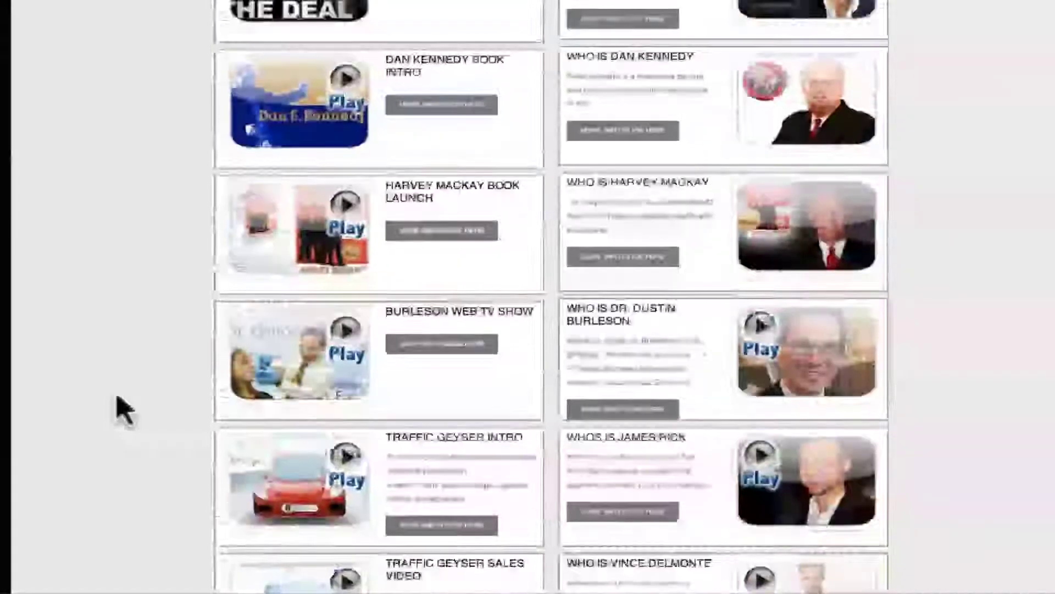
pyautogui.scroll(20, 117, 405)
pyautogui.scroll(-5, 117, 405)
pyautogui.scroll(5, 118, 405)
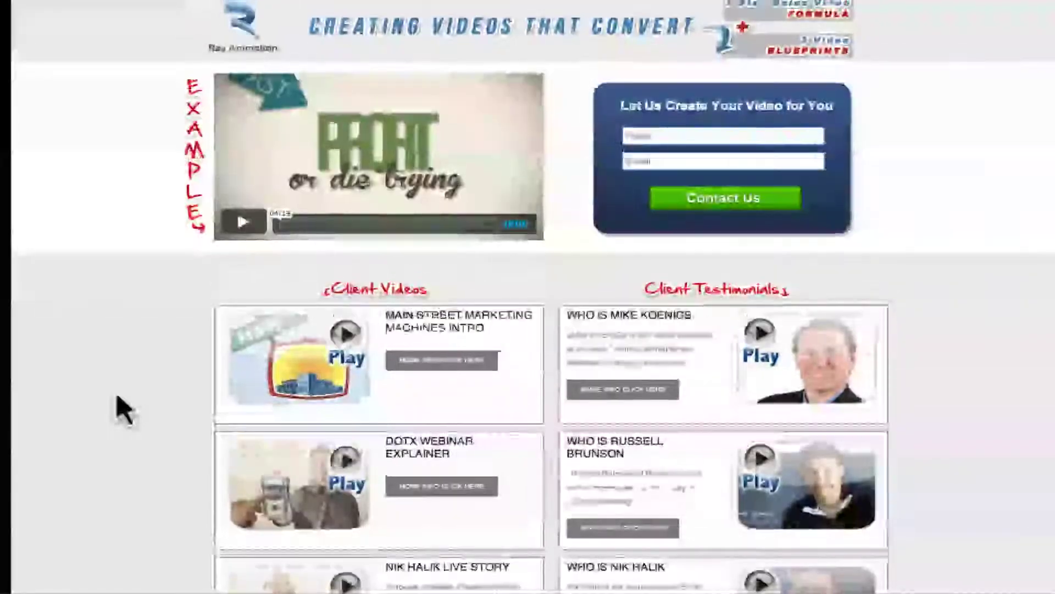
pyautogui.scroll(-1, 123, 410)
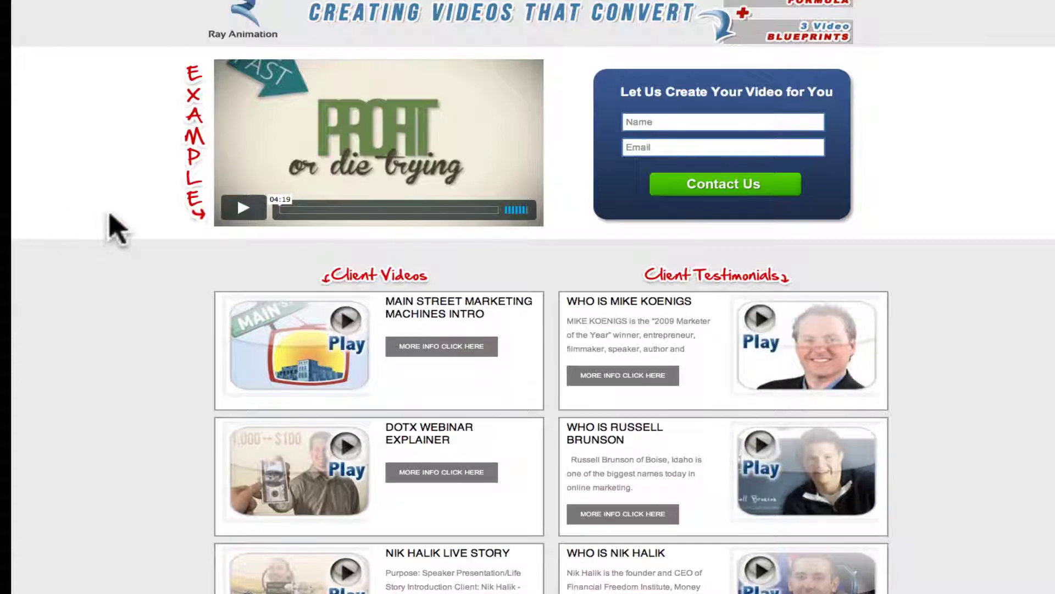
pyautogui.scroll(2, 110, 220)
pyautogui.scroll(-1, 110, 219)
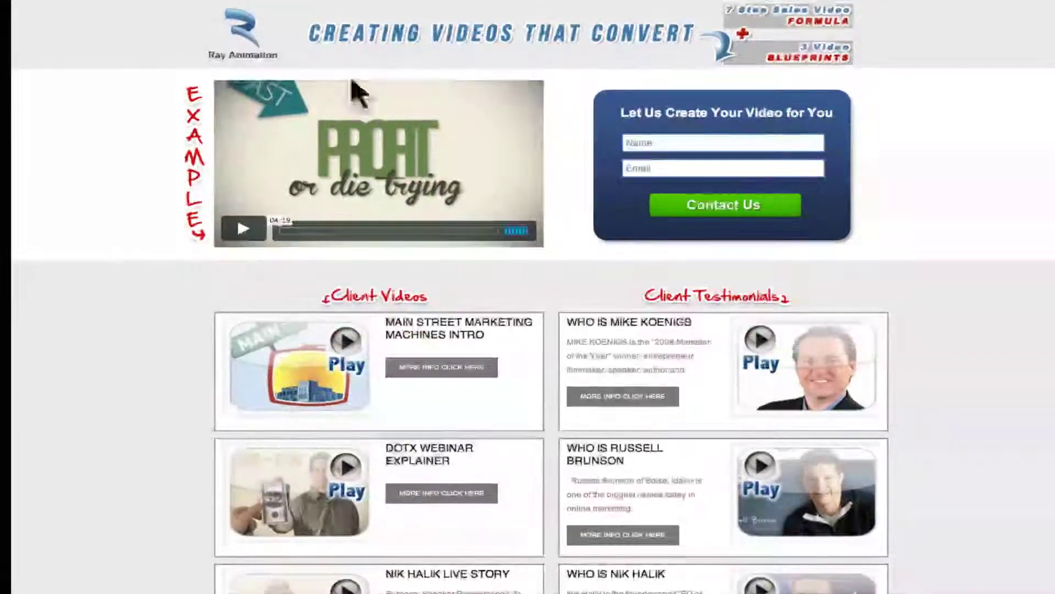
pyautogui.scroll(-20, 139, 358)
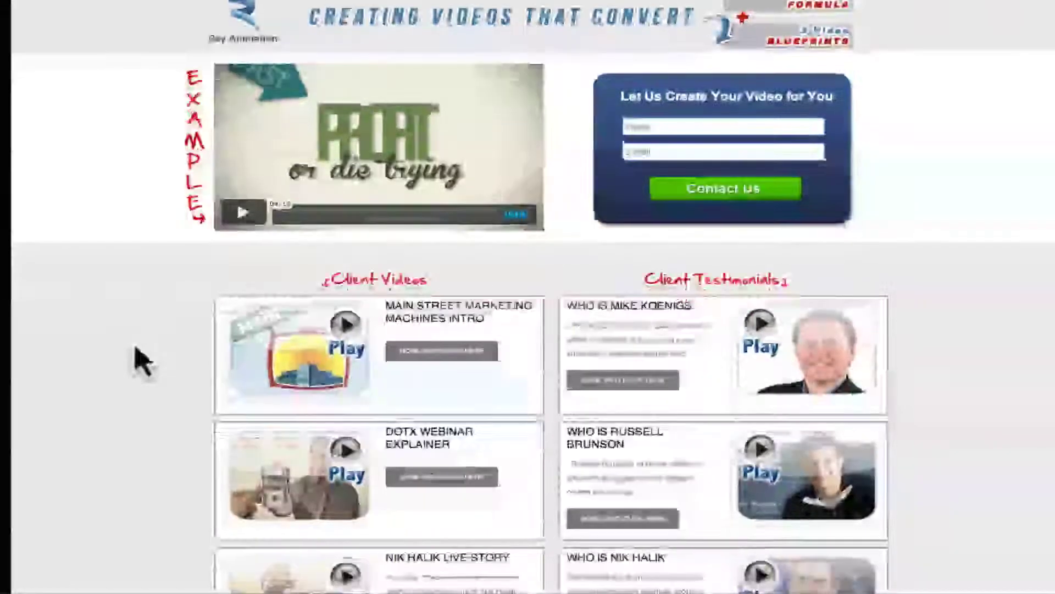
pyautogui.scroll(-20, 138, 358)
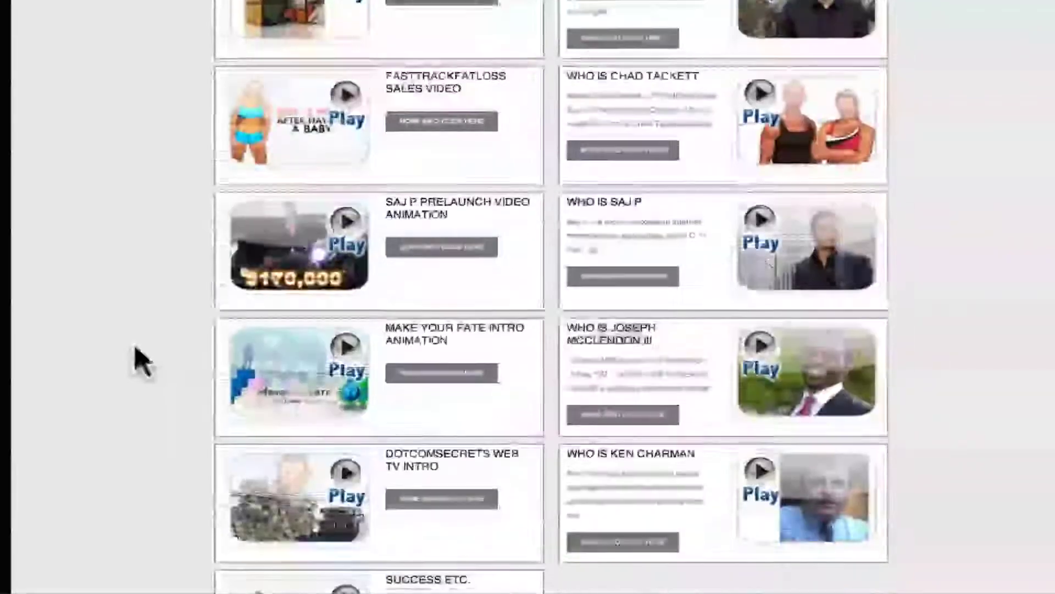
pyautogui.scroll(15, 138, 359)
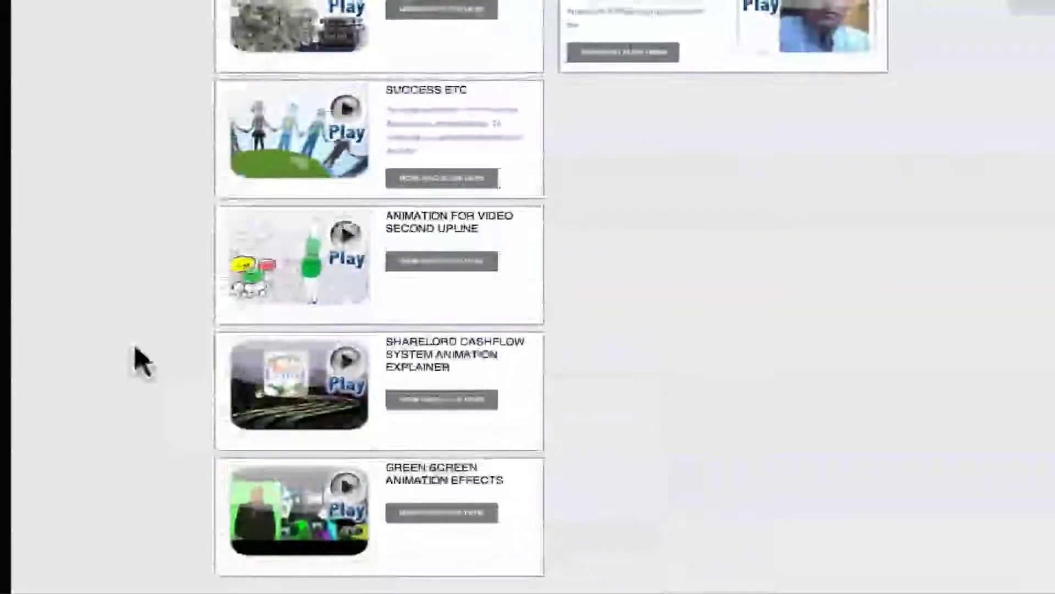
pyautogui.scroll(15, 139, 359)
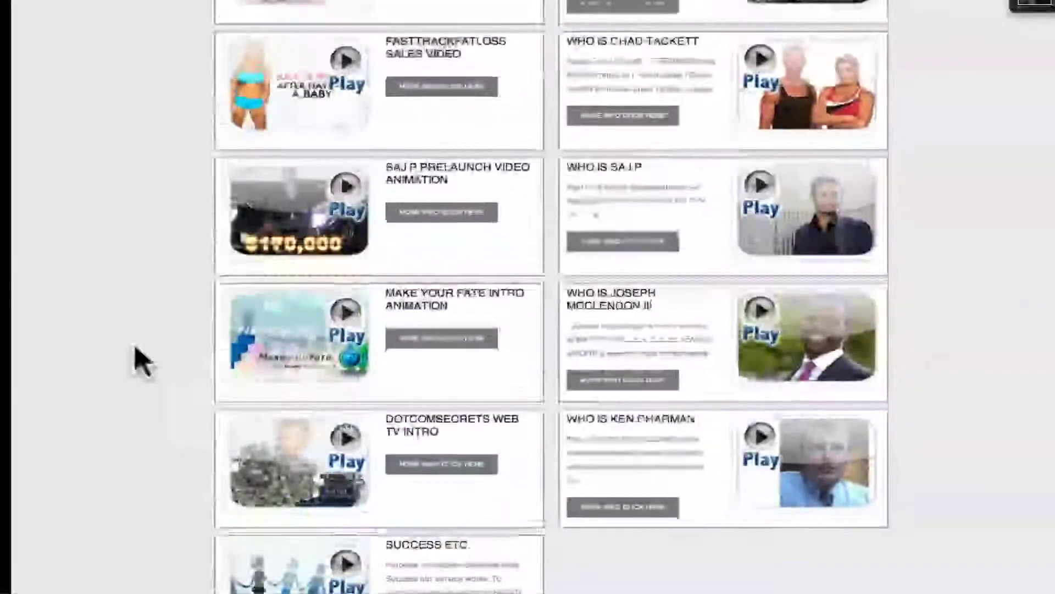
pyautogui.scroll(20, 139, 358)
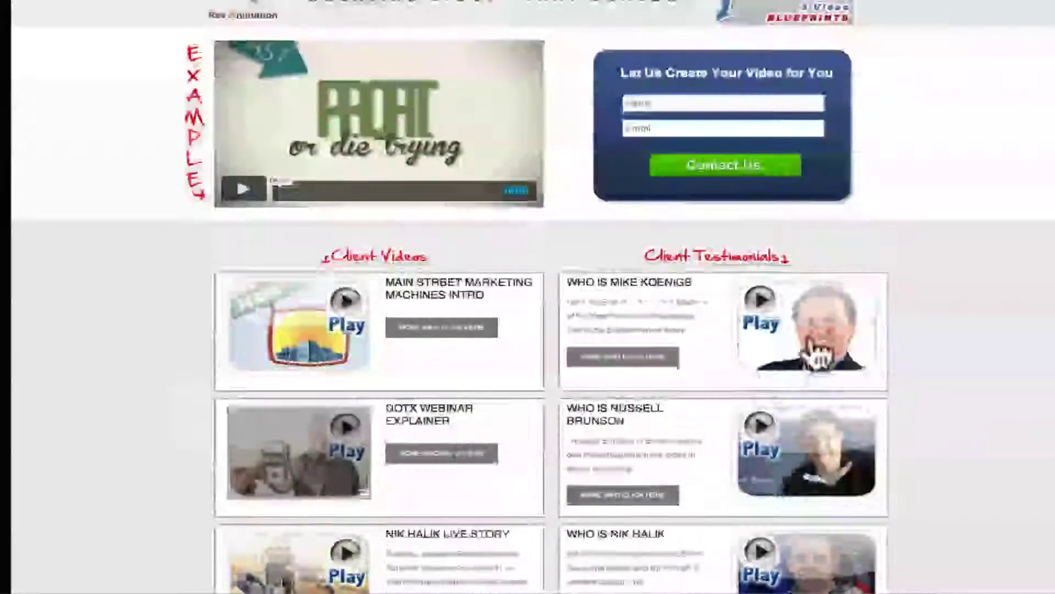
# Step: Open the second client testimonial video, pause its playback and close the player
pyautogui.click(812, 461)
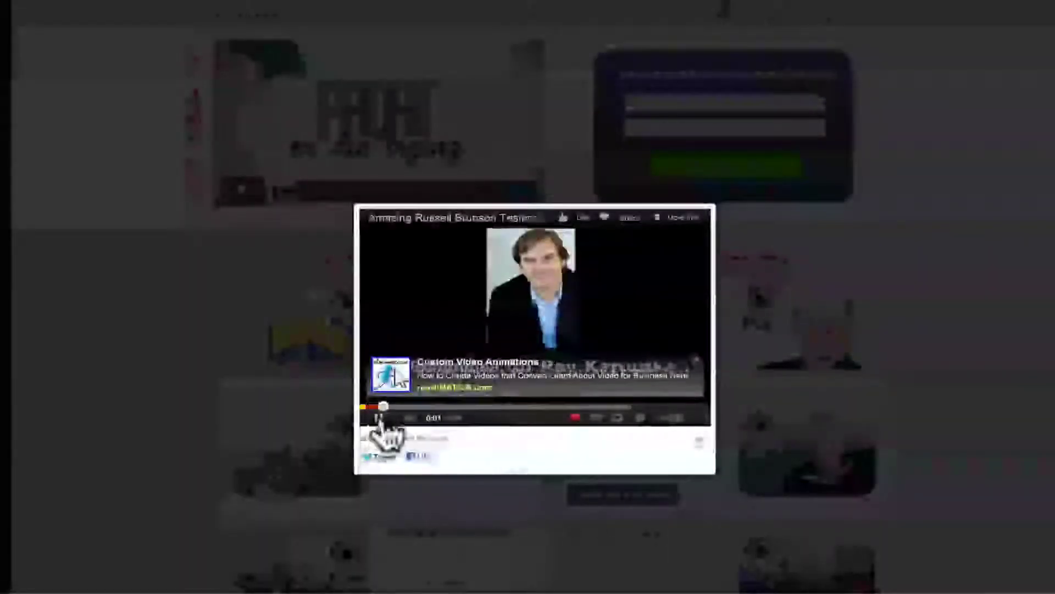
pyautogui.click(379, 419)
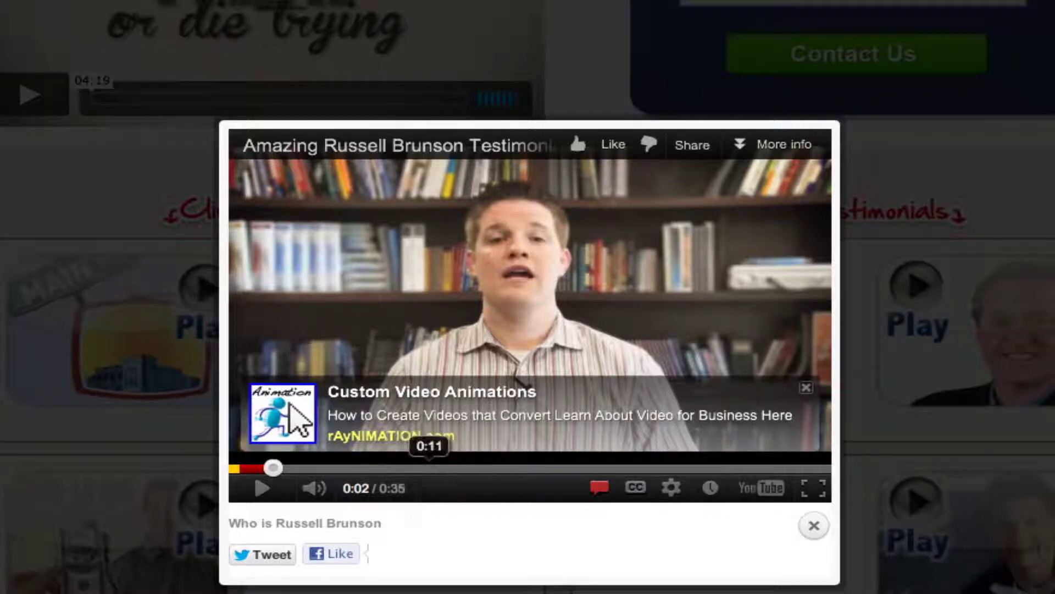
pyautogui.press('Escape')
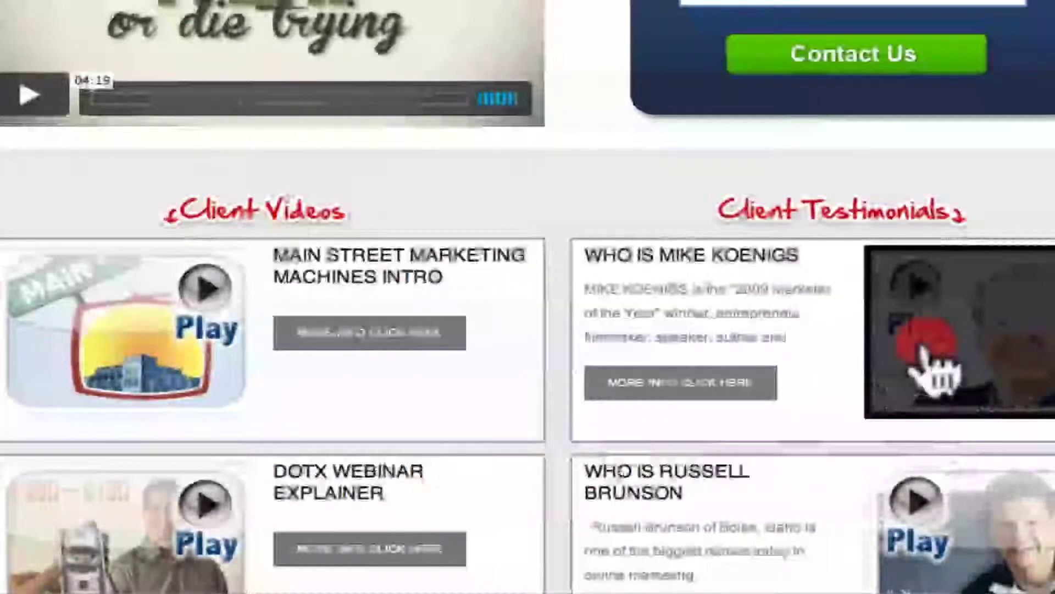
# Step: Play the first client testimonial video with its sound muted and view the ad overlay shown on it
pyautogui.click(925, 341)
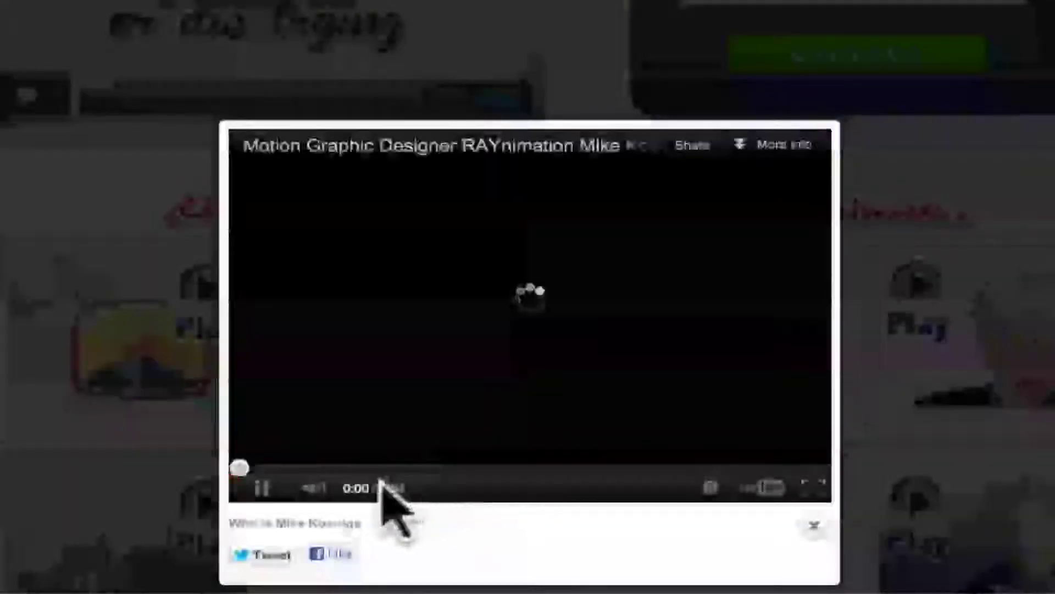
pyautogui.click(310, 489)
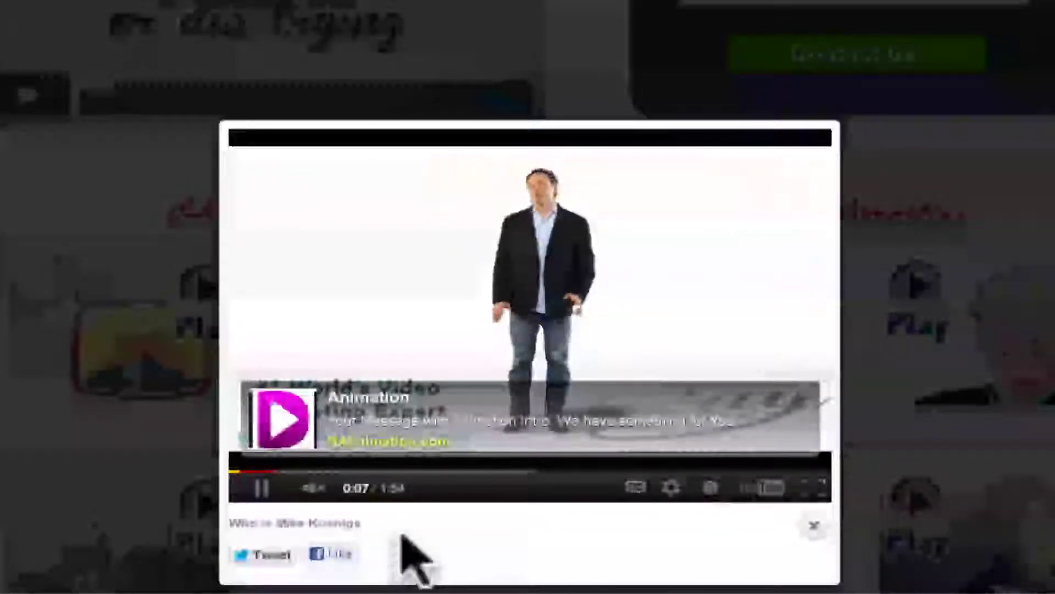
pyautogui.moveTo(436, 437)
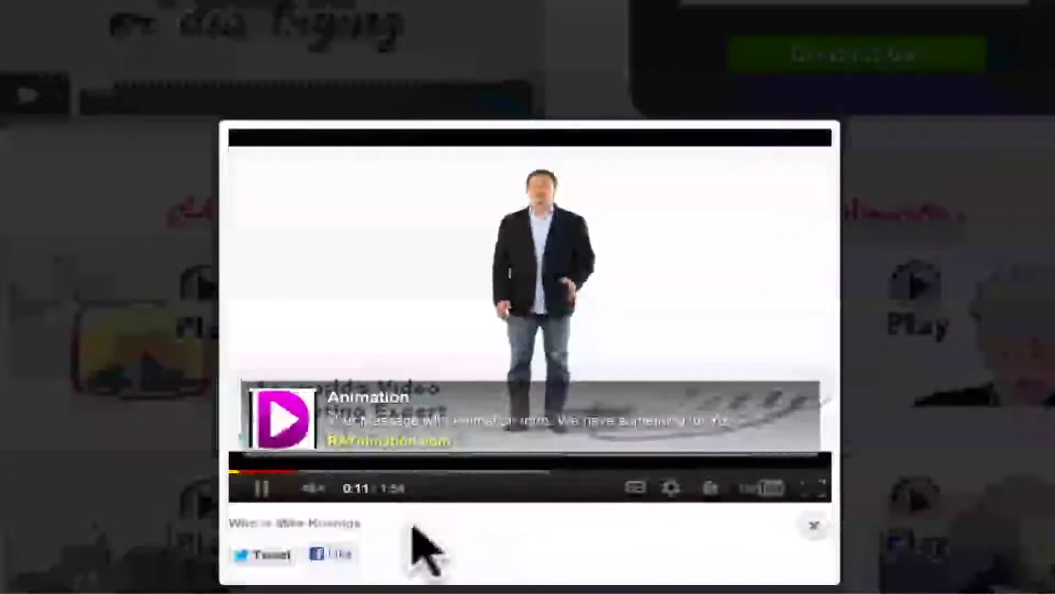
pyautogui.moveTo(353, 424)
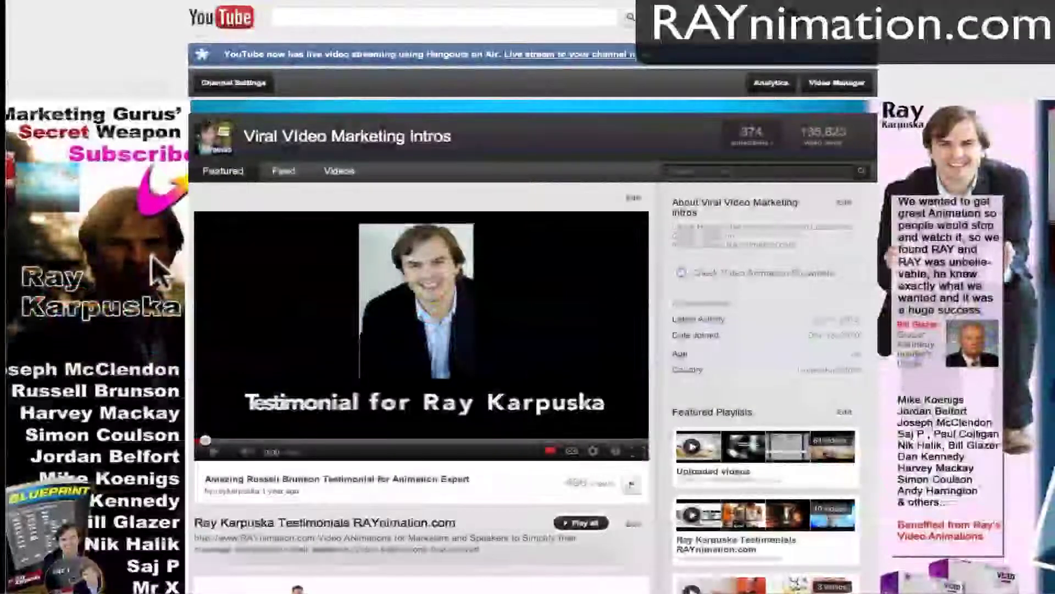
# Step: Look through the testimonials playlist on the Viral Video Marketing Intros YouTube channel
pyautogui.scroll(-10, 159, 271)
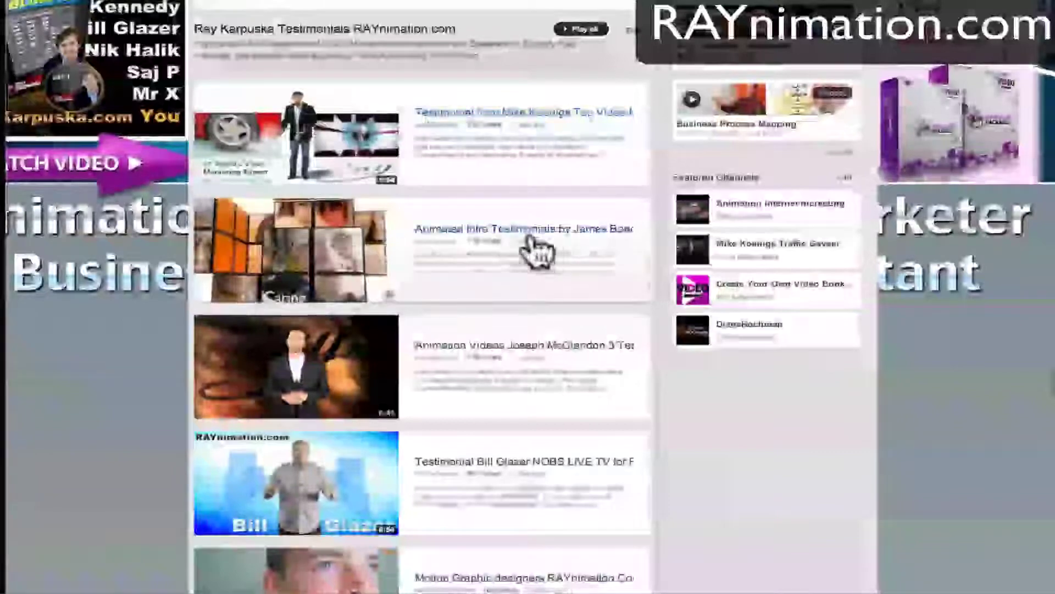
pyautogui.scroll(-3, 313, 300)
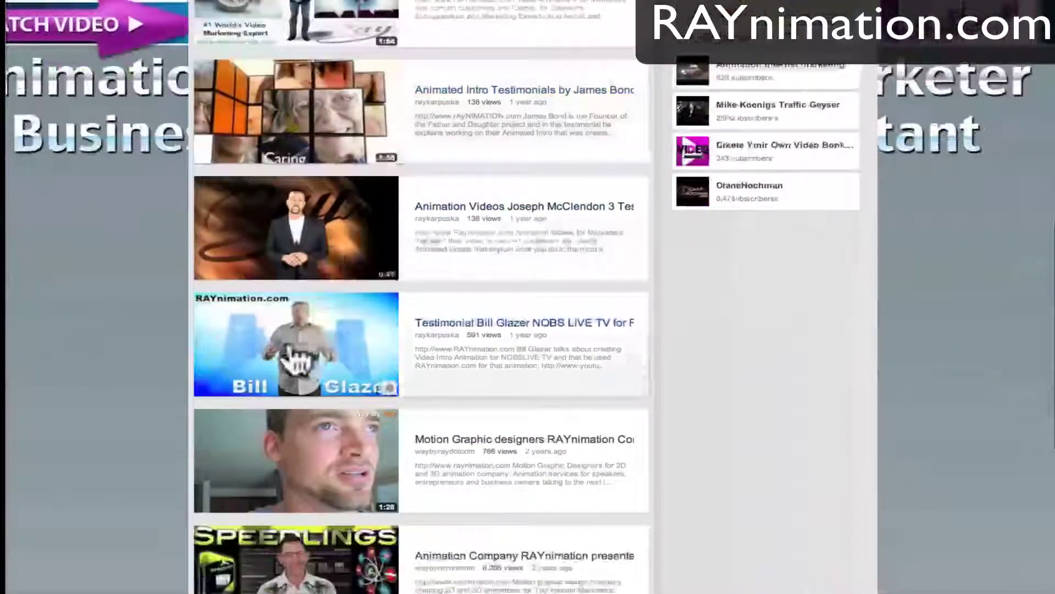
pyautogui.scroll(-5, 203, 393)
pyautogui.scroll(-3, 302, 356)
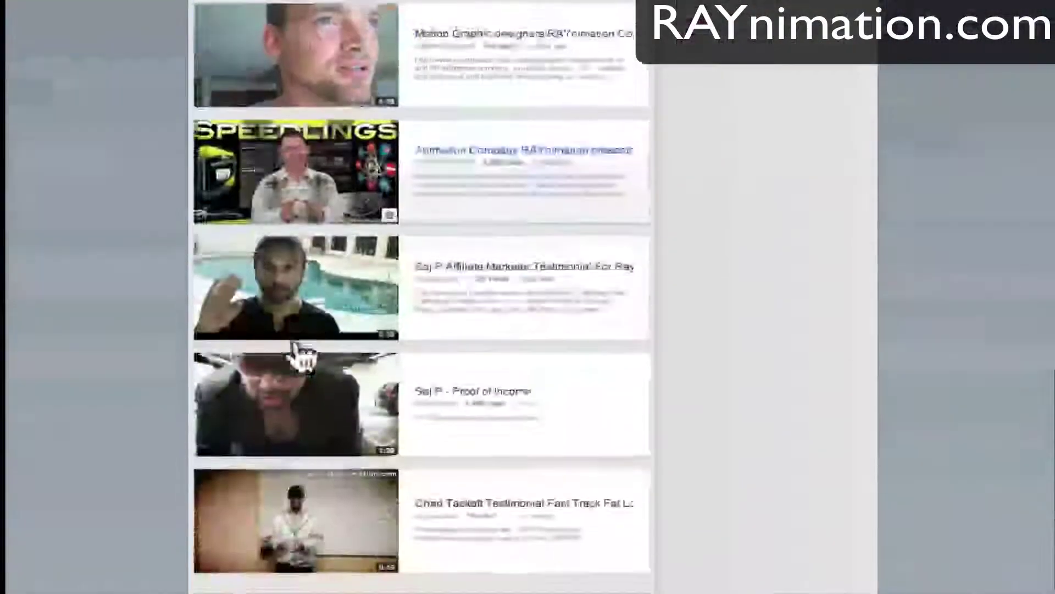
pyautogui.scroll(-3, 301, 356)
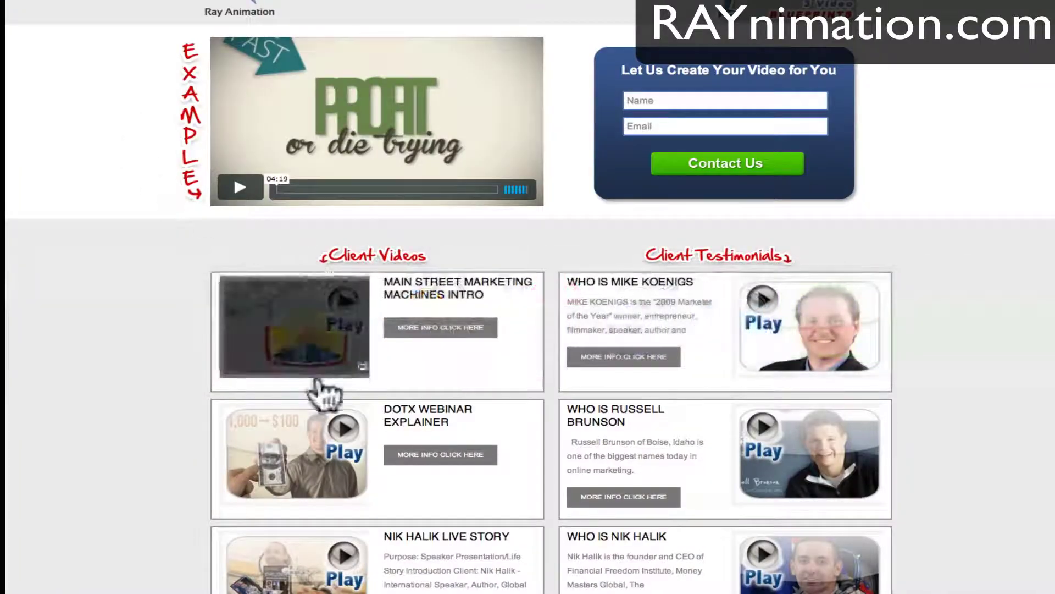
# Step: Open the FastTrackFatLoss Sales Video post from the client videos list and view its sales video and accompanying testimonial
pyautogui.scroll(-8, 325, 393)
pyautogui.scroll(-15, 88, 393)
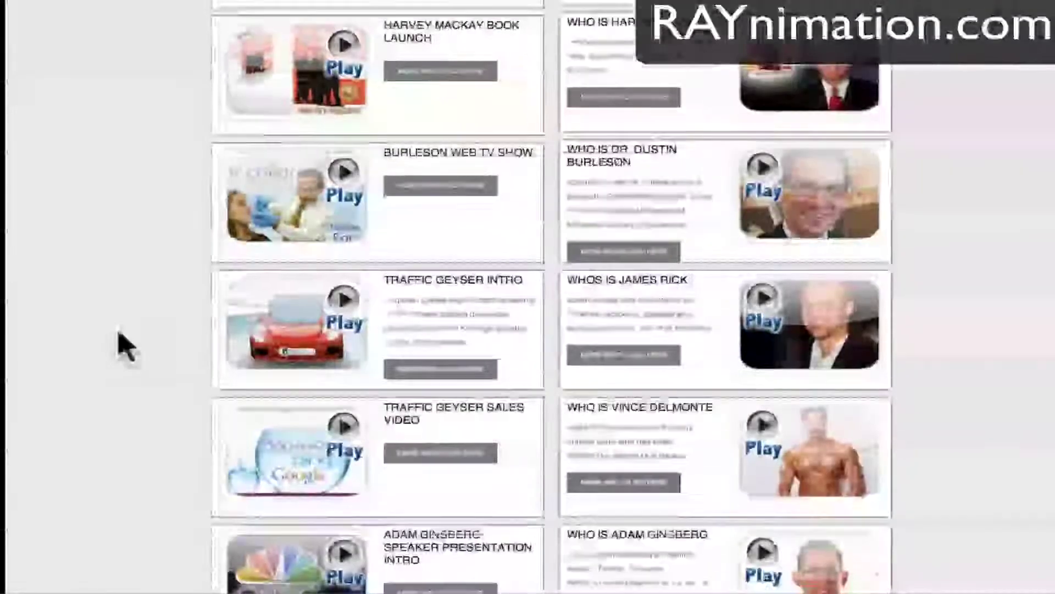
pyautogui.scroll(-10, 132, 335)
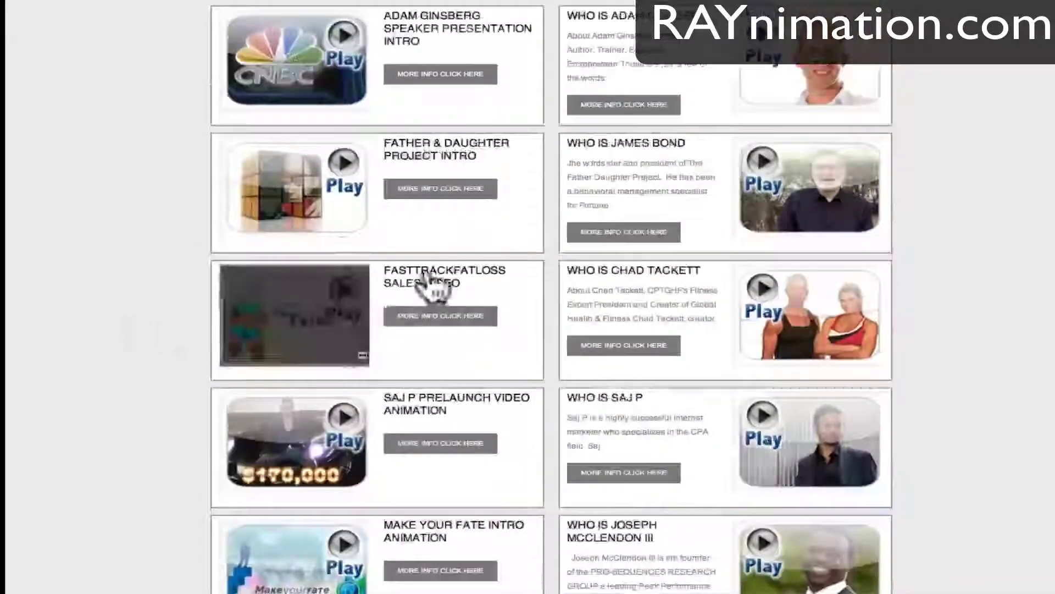
pyautogui.click(379, 272)
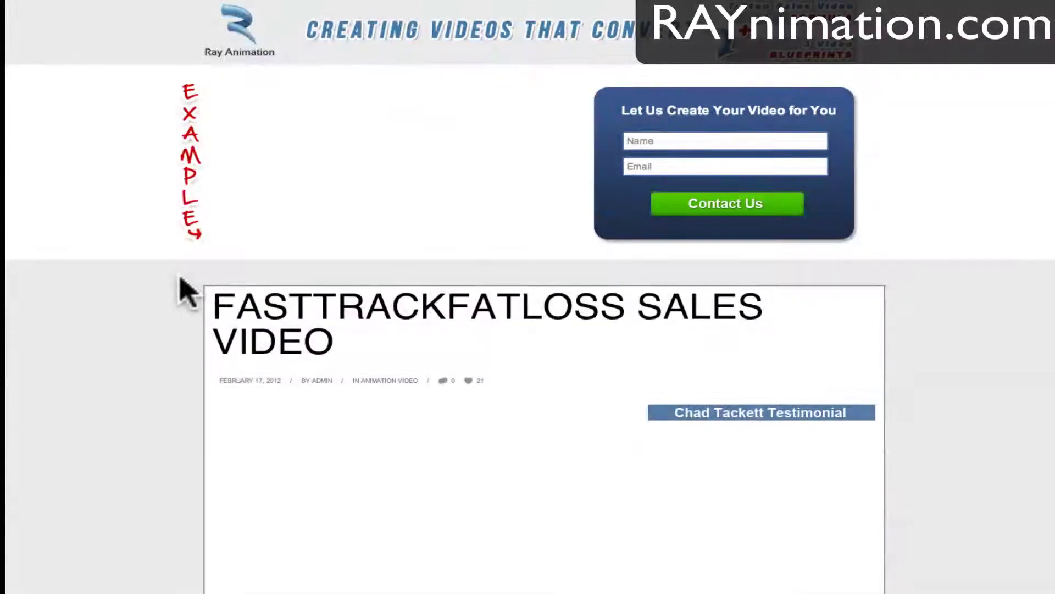
pyautogui.scroll(-5, 187, 291)
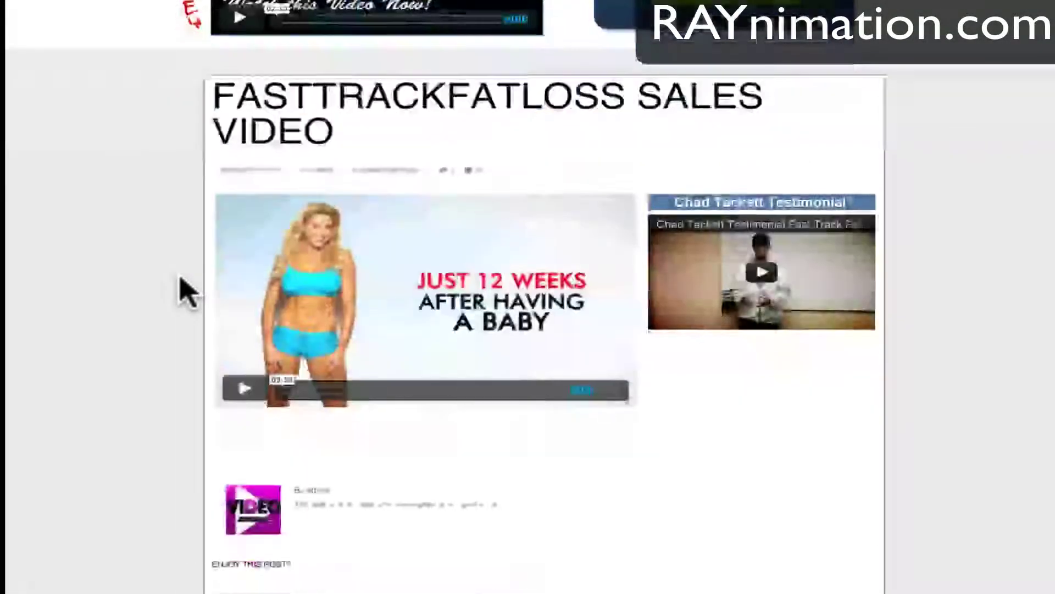
pyautogui.scroll(-3, 181, 280)
pyautogui.scroll(8, 182, 280)
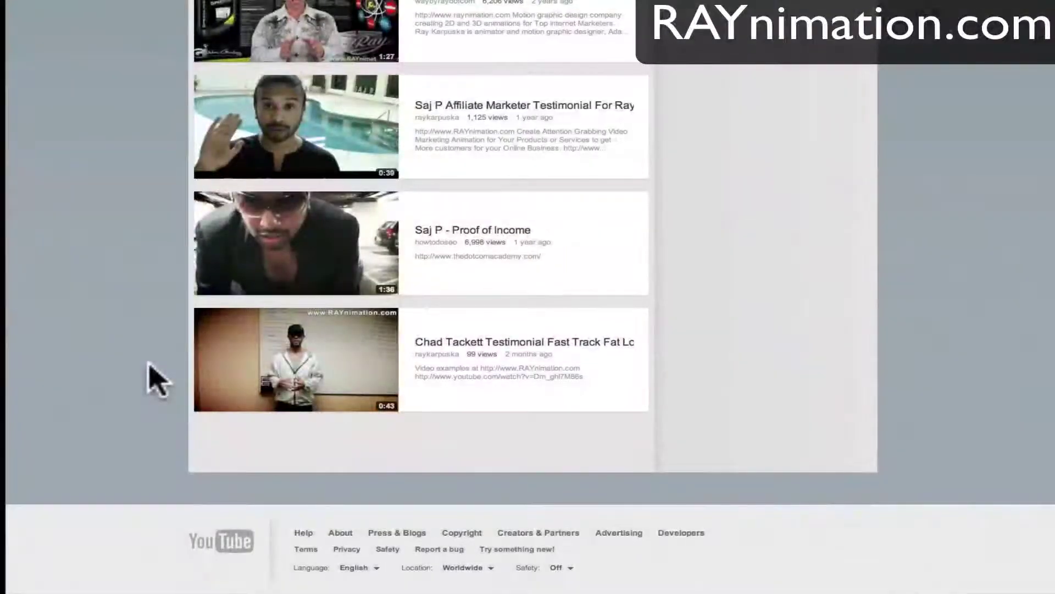
# Step: Look back through the YouTube channel's testimonials for the Fast Track Fat Loss one
pyautogui.scroll(5, 155, 352)
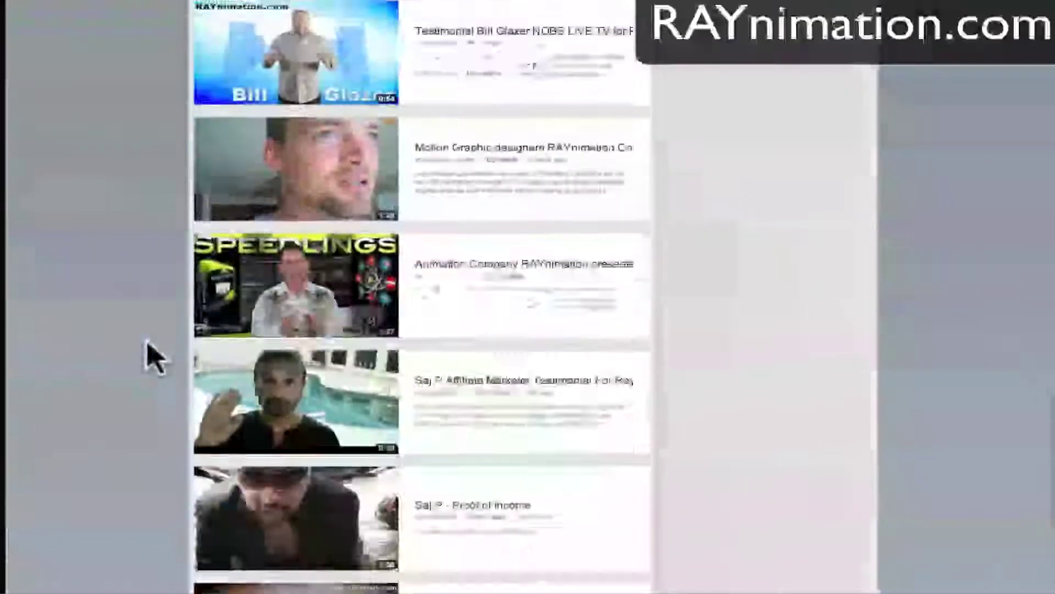
pyautogui.scroll(-4, 217, 342)
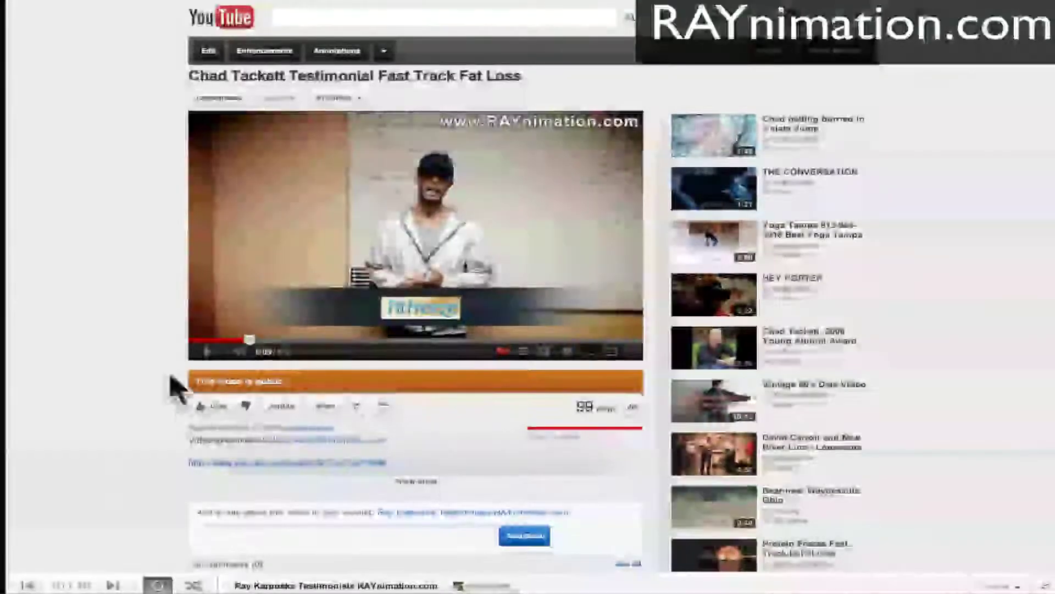
# Step: Switch to Google Chrome
pyautogui.press('super+Tab')
pyautogui.press('super+Tab')
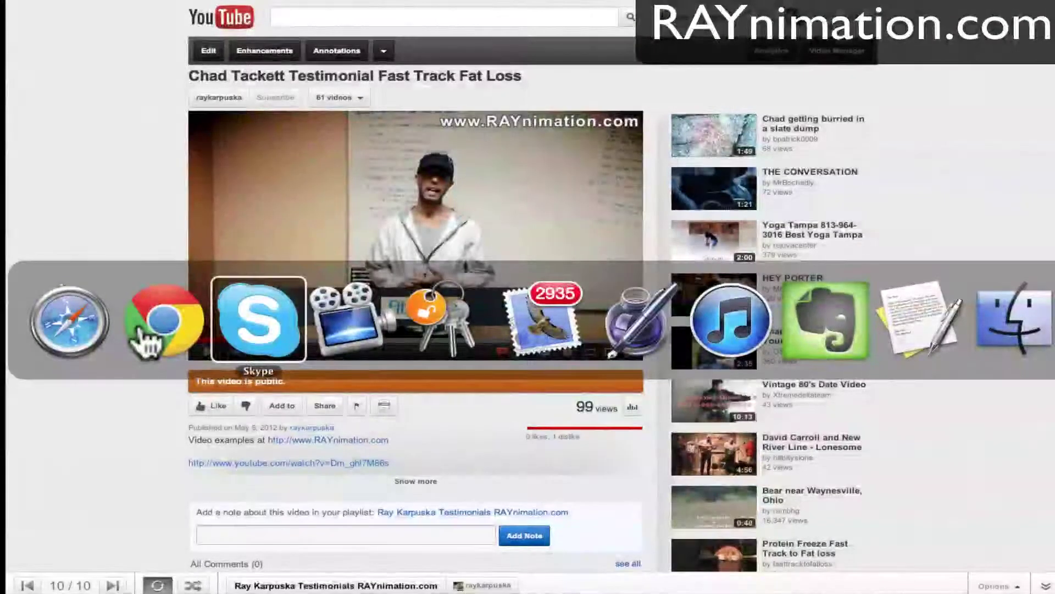
pyautogui.click(146, 342)
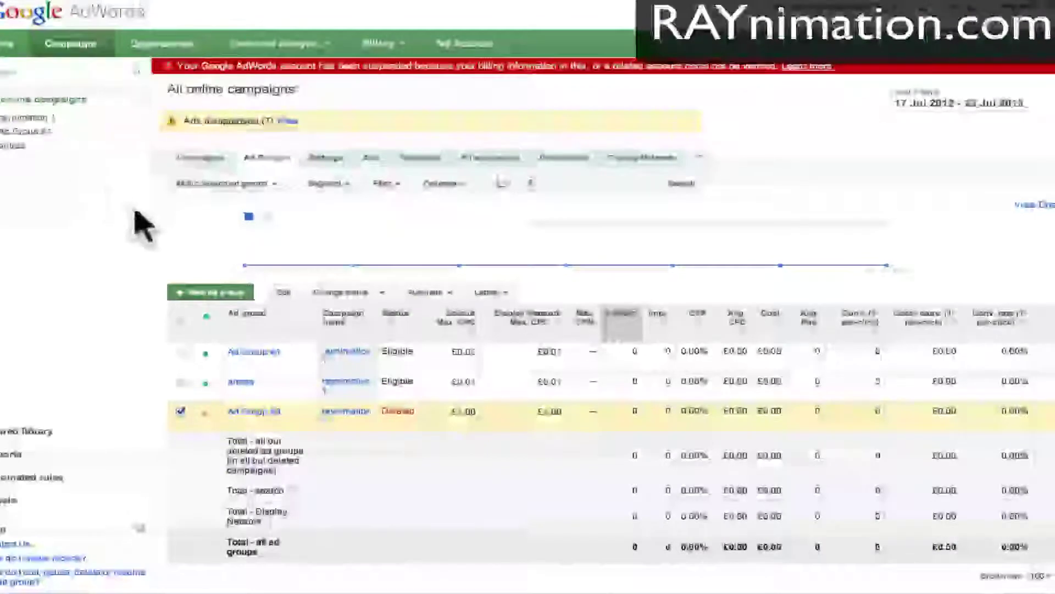
# Step: Start a new ad group in the raynimation 1 campaign and continue to its setup page
pyautogui.click(211, 294)
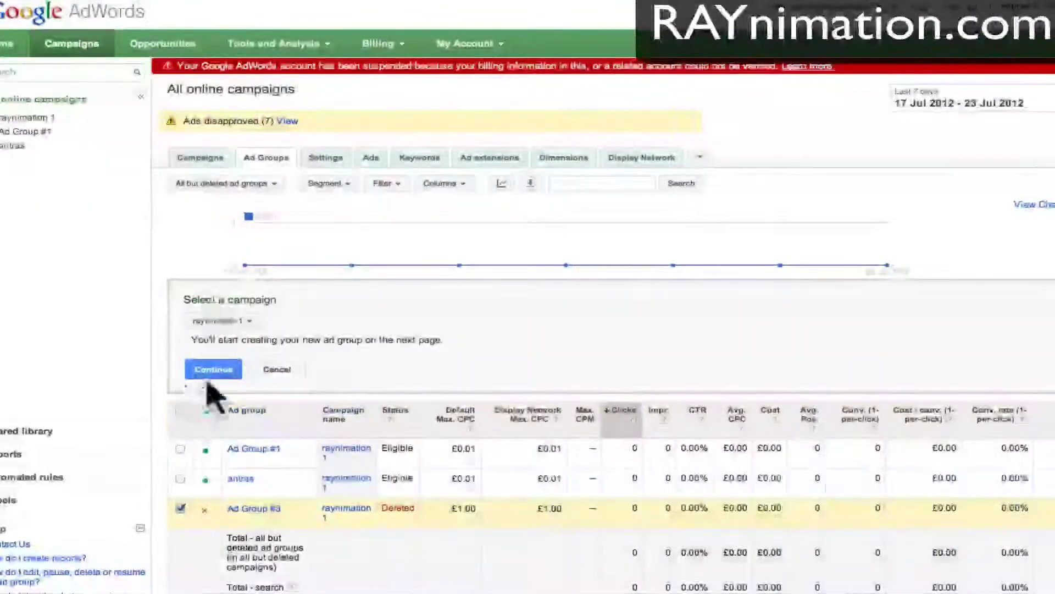
pyautogui.click(278, 370)
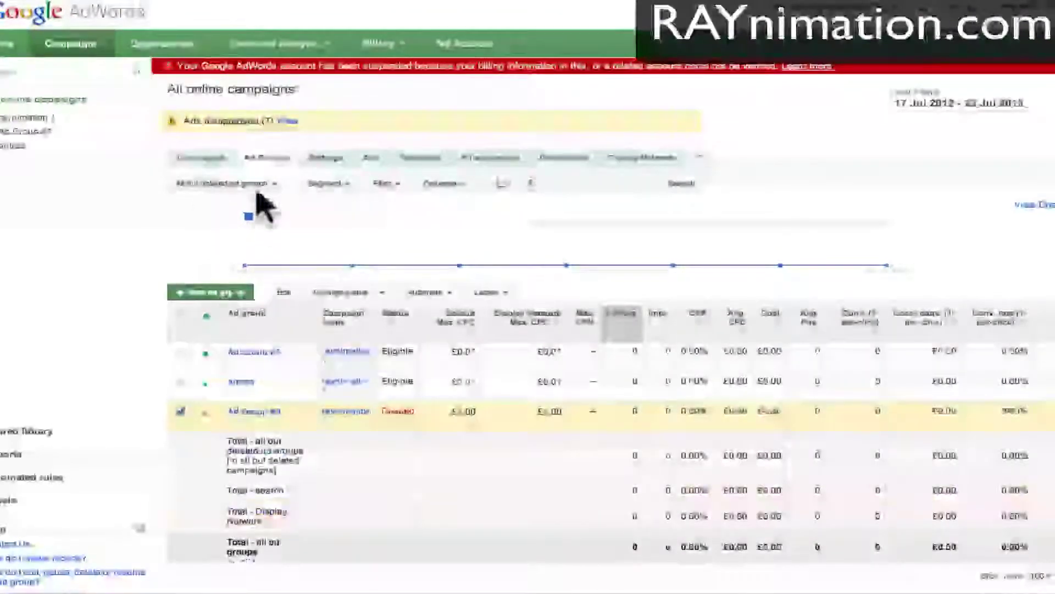
pyautogui.click(215, 294)
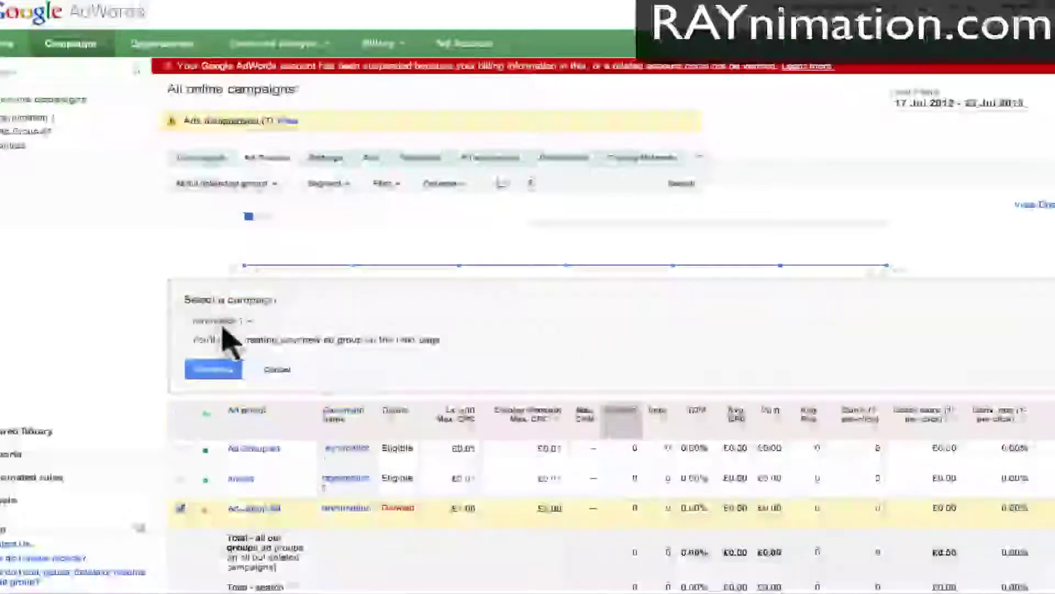
pyautogui.click(253, 322)
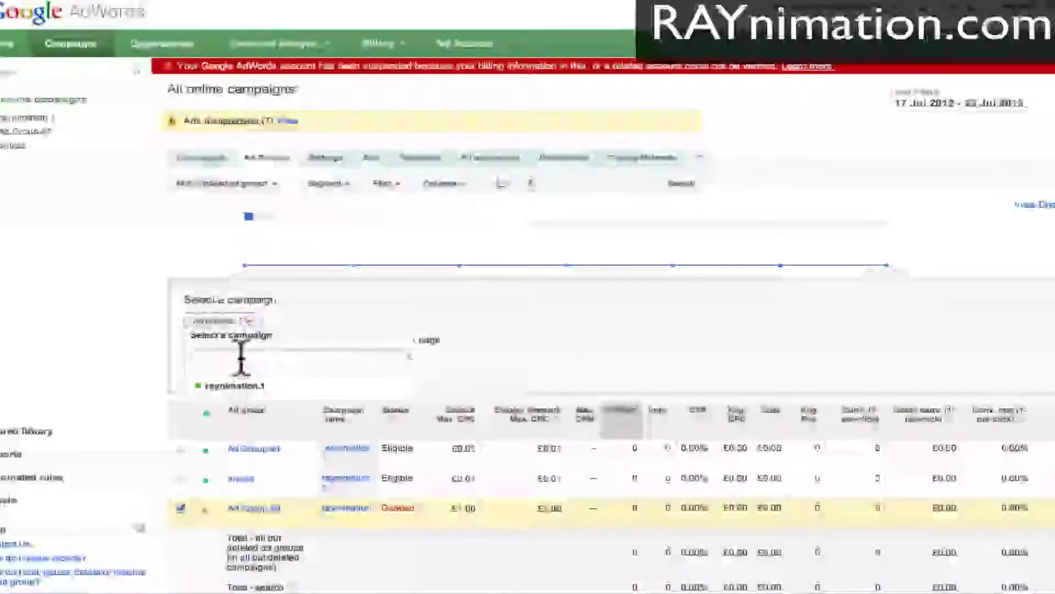
pyautogui.click(429, 313)
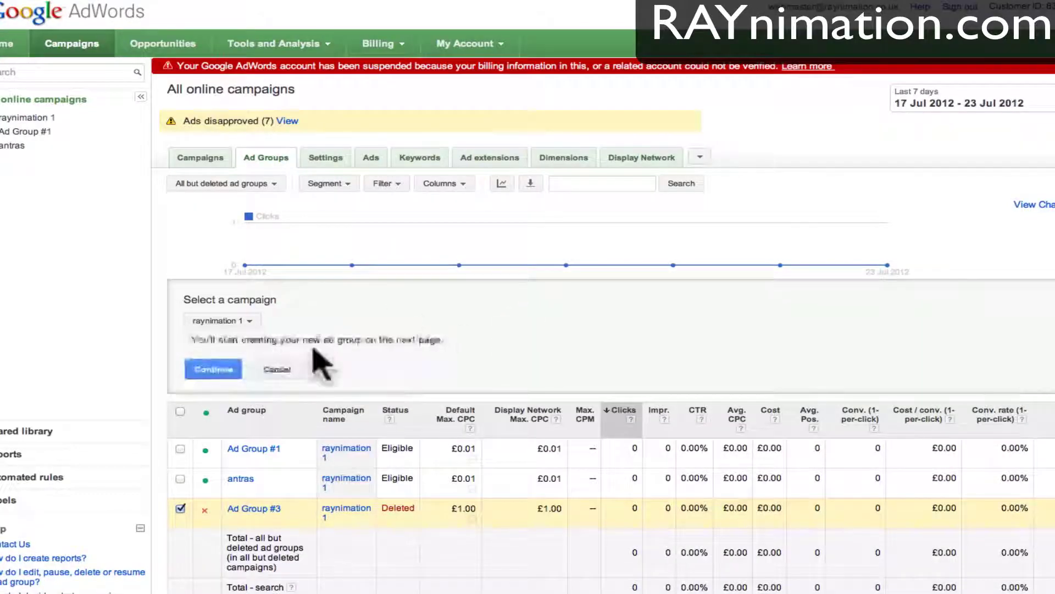
pyautogui.click(222, 376)
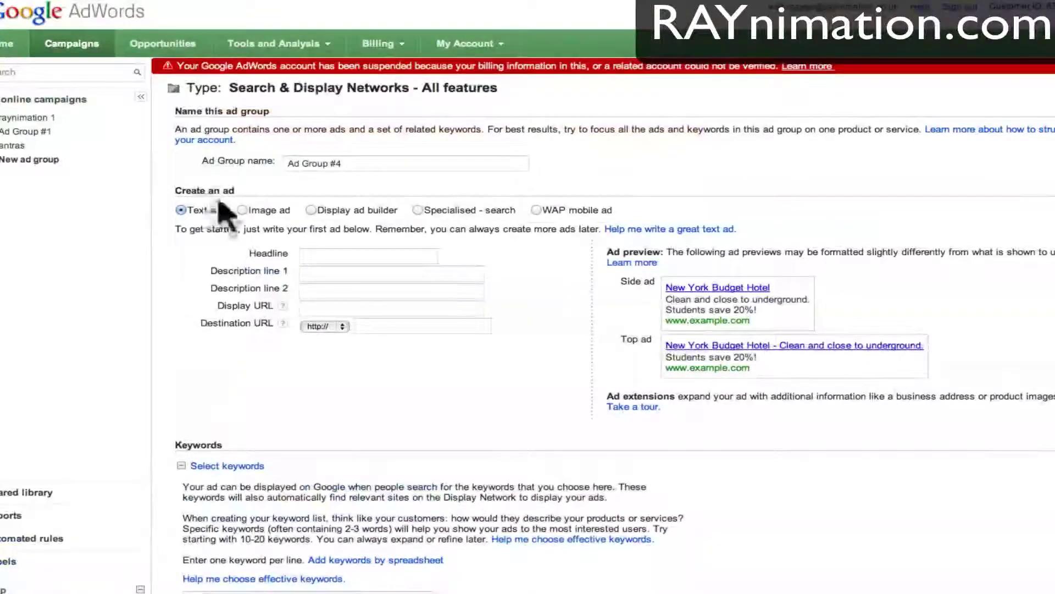
# Step: Name the ad group "Video call to action" and set its ad type to Display ad builder
pyautogui.tripleClick(337, 165)
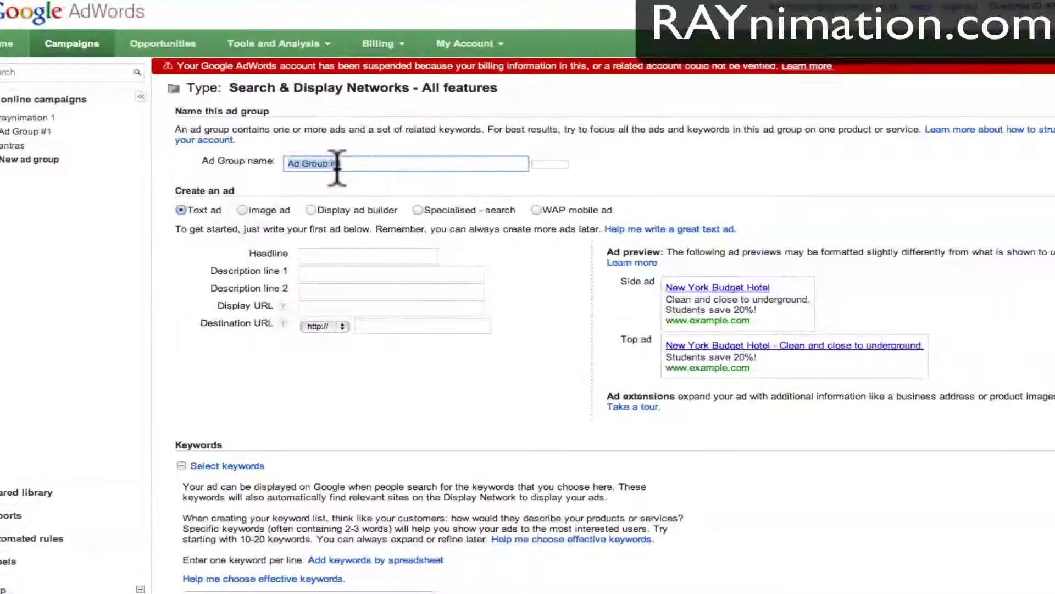
pyautogui.write('Video call to action')
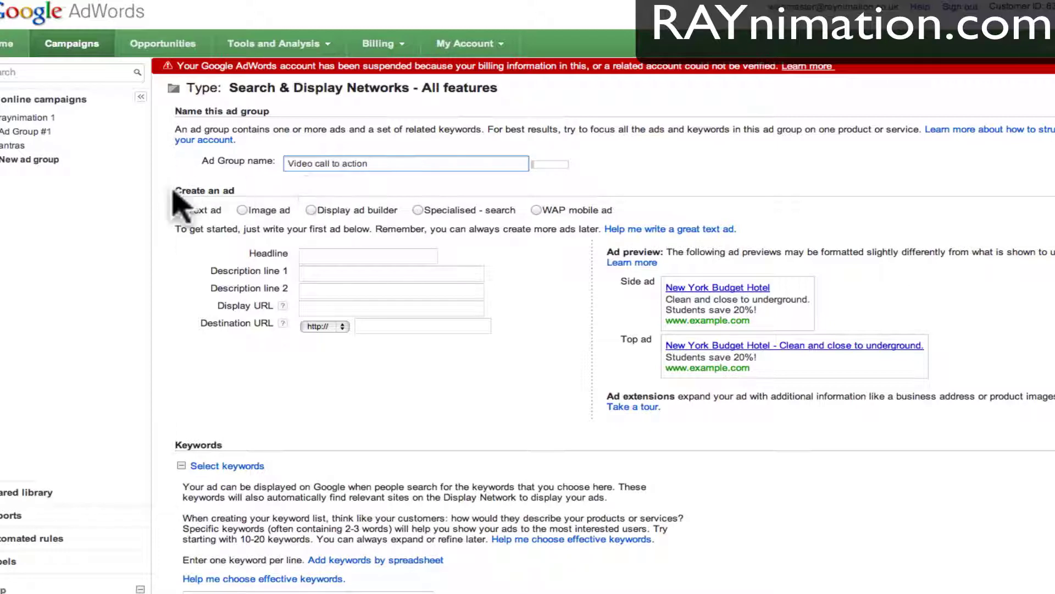
pyautogui.click(199, 196)
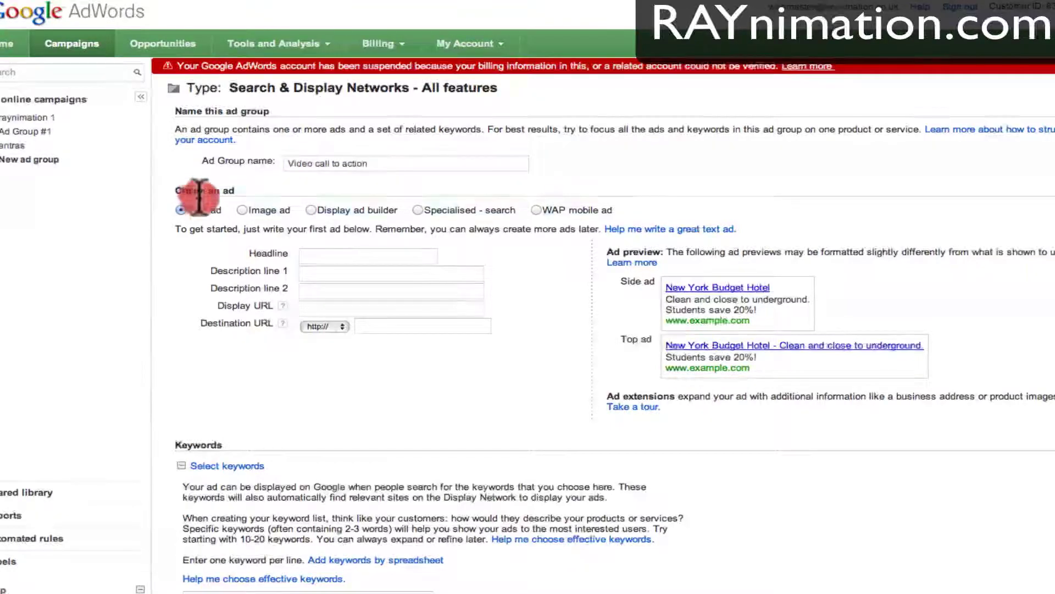
pyautogui.click(311, 211)
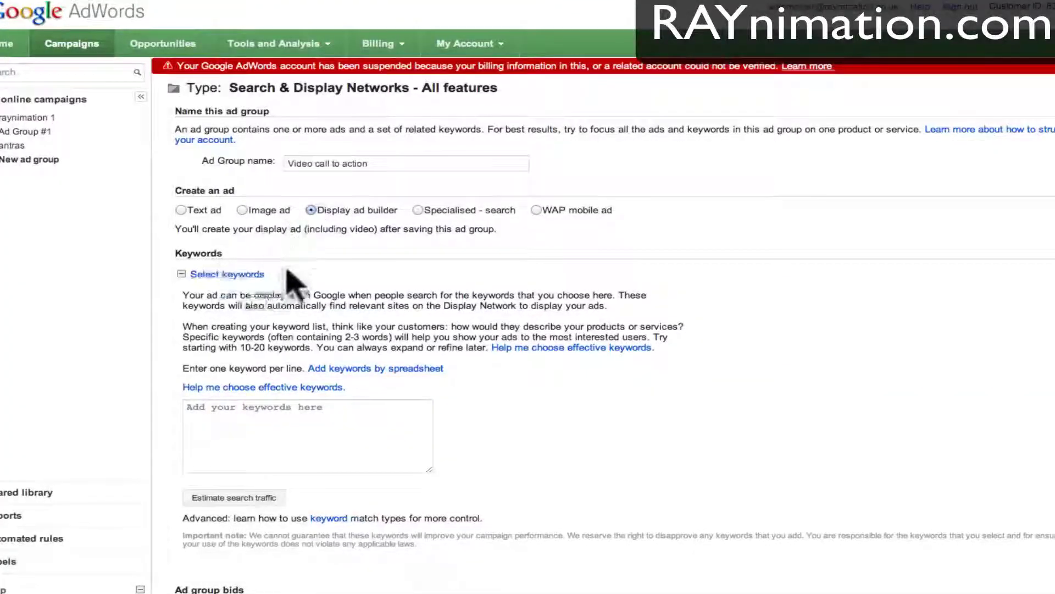
# Step: Add the keyword "nevermind" and save the ad group to continue to the ad templates
pyautogui.click(270, 451)
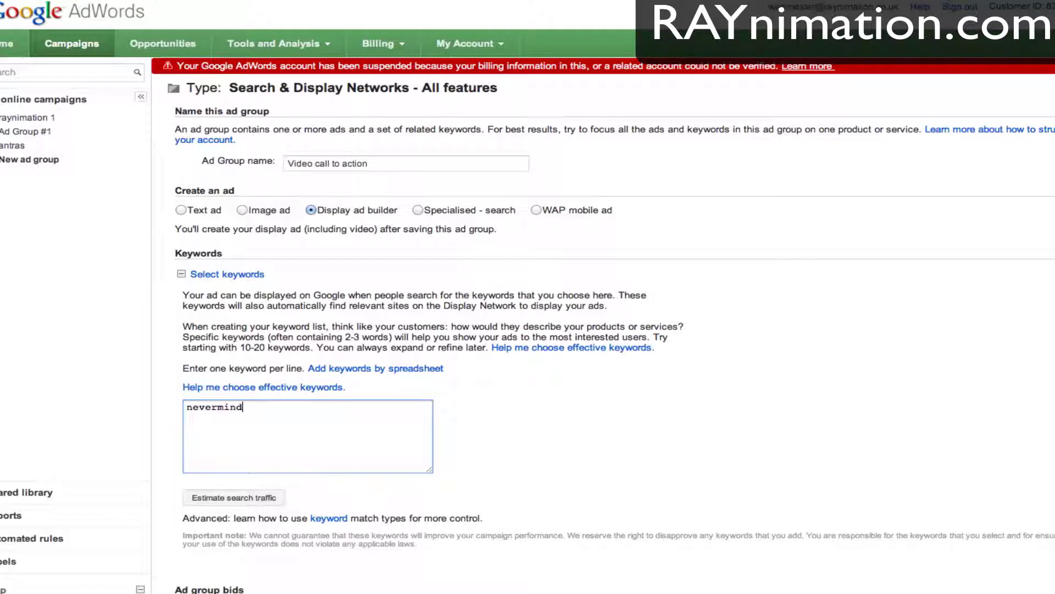
pyautogui.press('Tab')
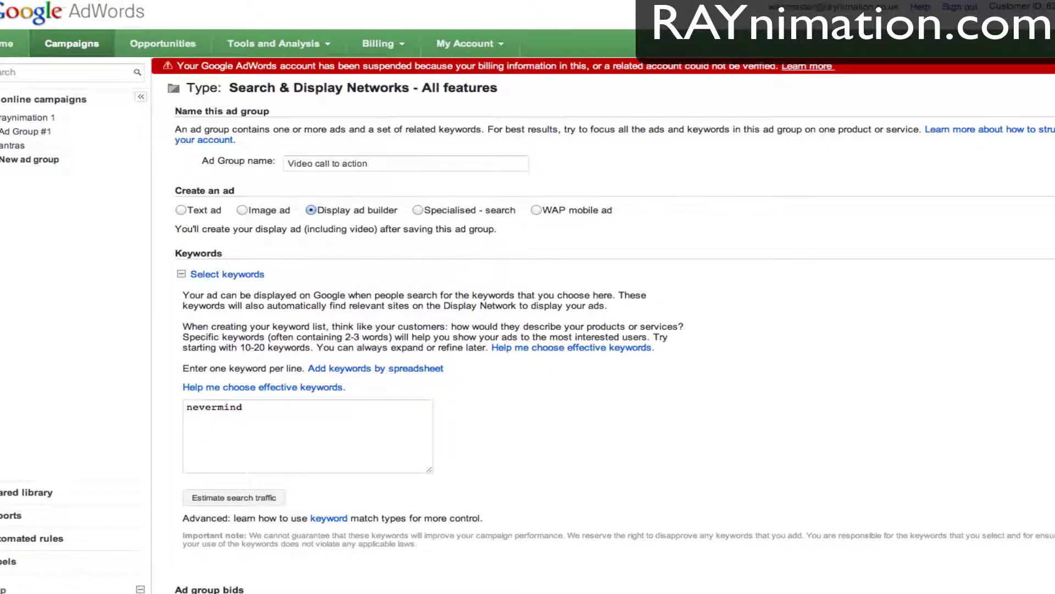
pyautogui.scroll(-3, 466, 519)
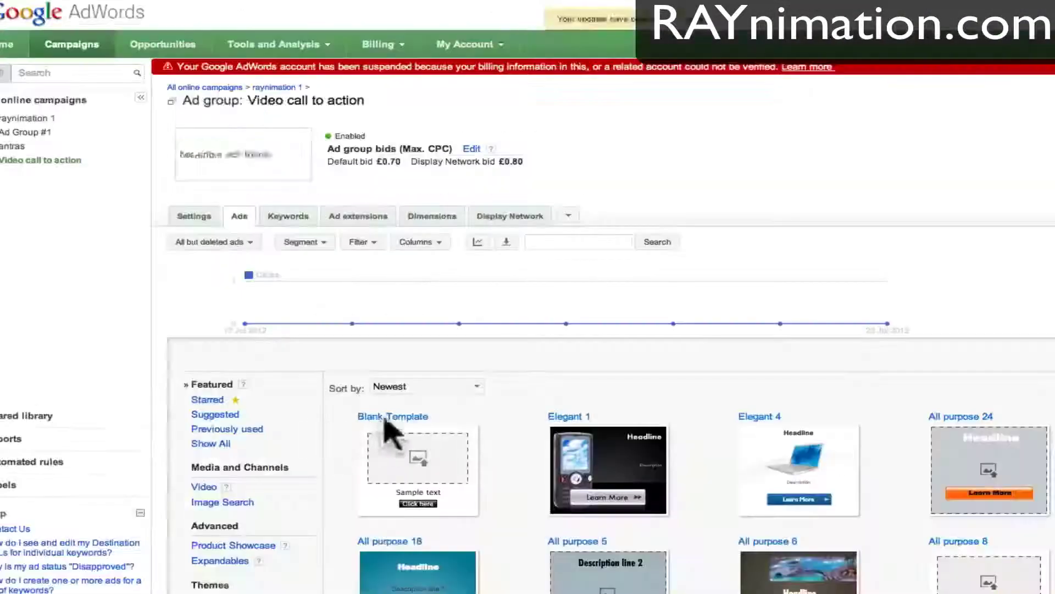
# Step: Filter the display ad templates to video ones and choose the YouTube Promoted Videos Template
pyautogui.scroll(-3, 175, 291)
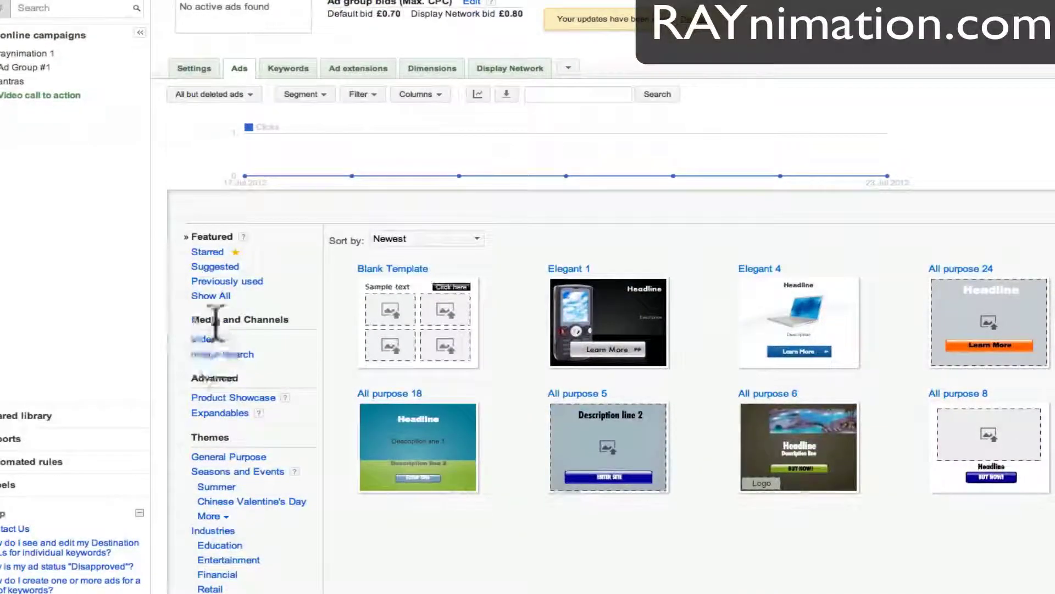
pyautogui.click(204, 339)
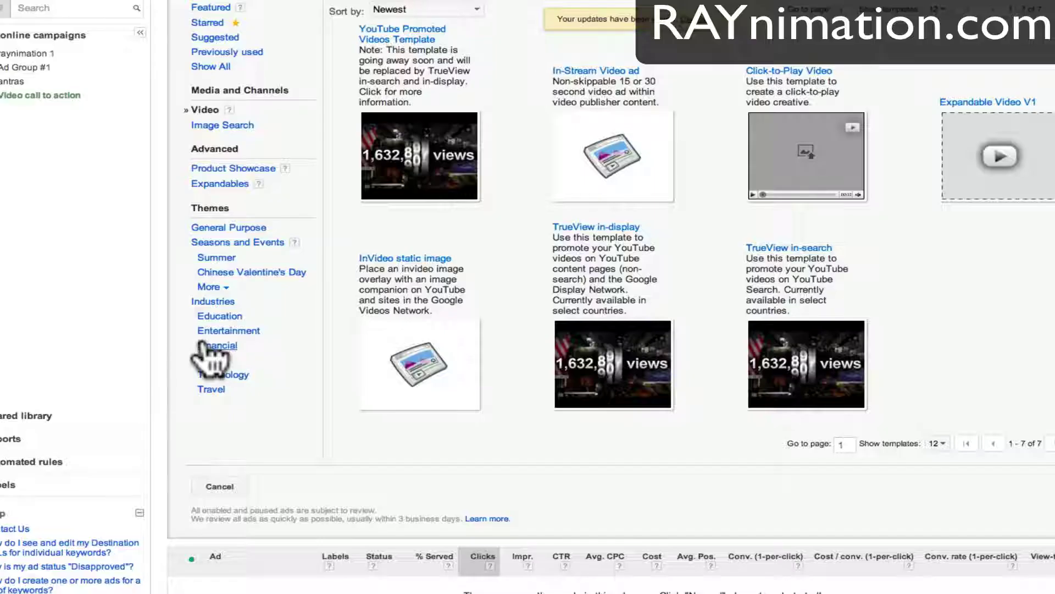
pyautogui.scroll(3, 355, 351)
pyautogui.scroll(1, 363, 351)
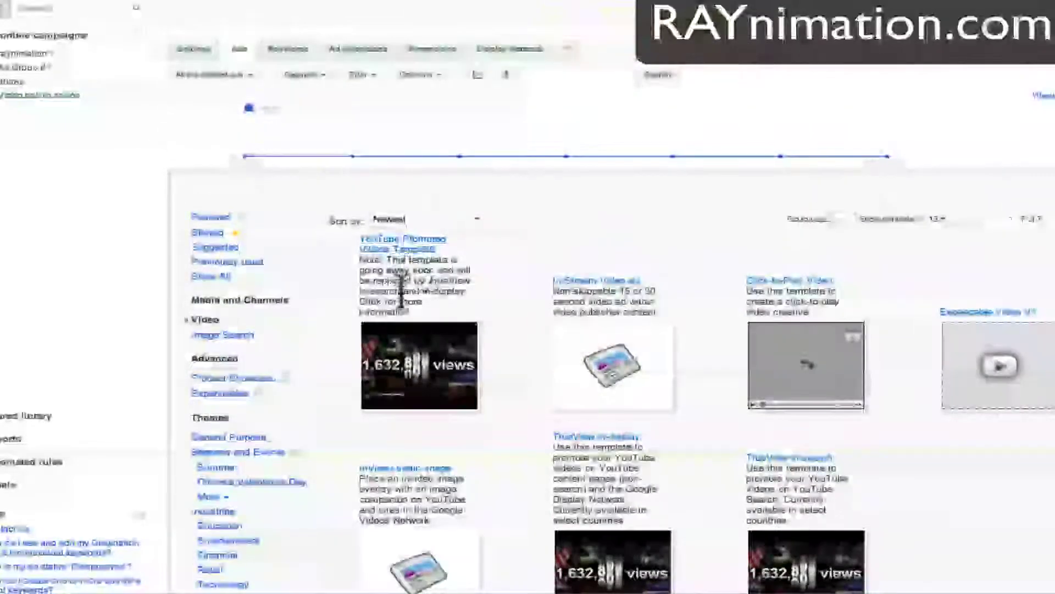
pyautogui.click(416, 378)
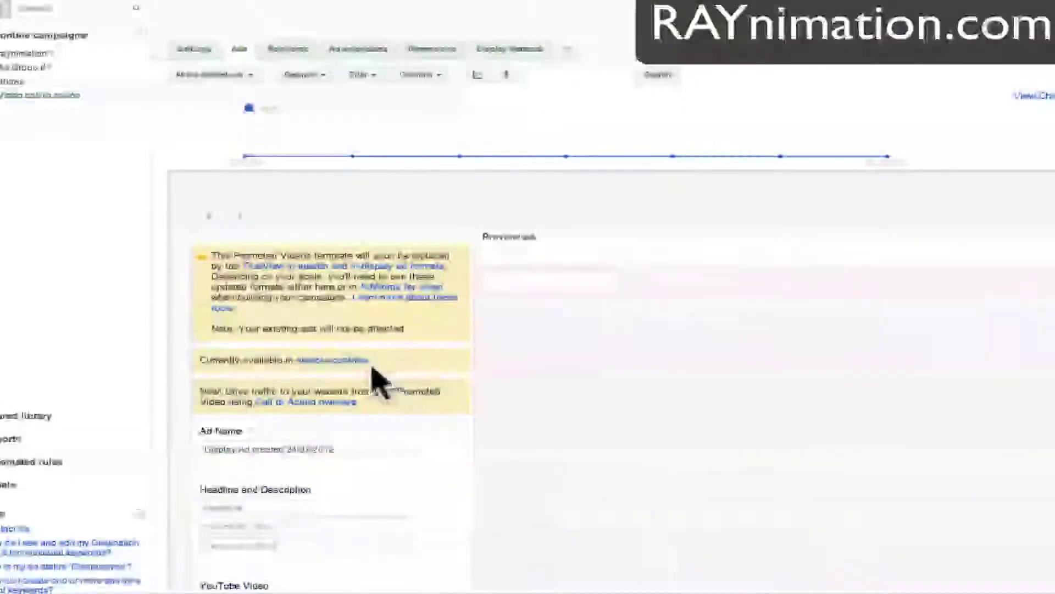
# Step: Set the ad's headline to "First Line" and its description lines to "Second" and "third line"
pyautogui.scroll(-3, 324, 330)
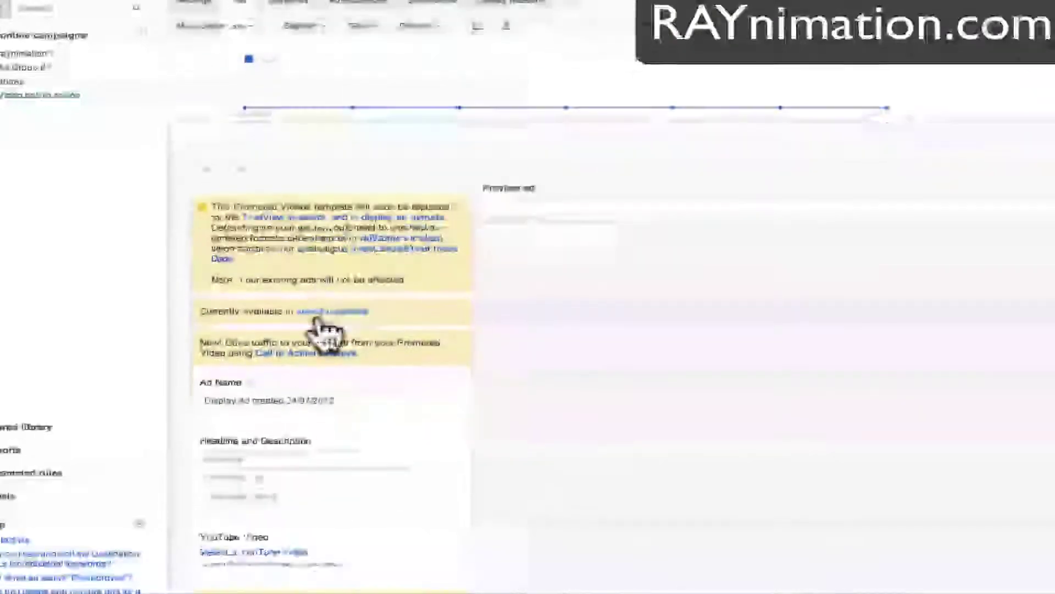
pyautogui.scroll(1, 272, 340)
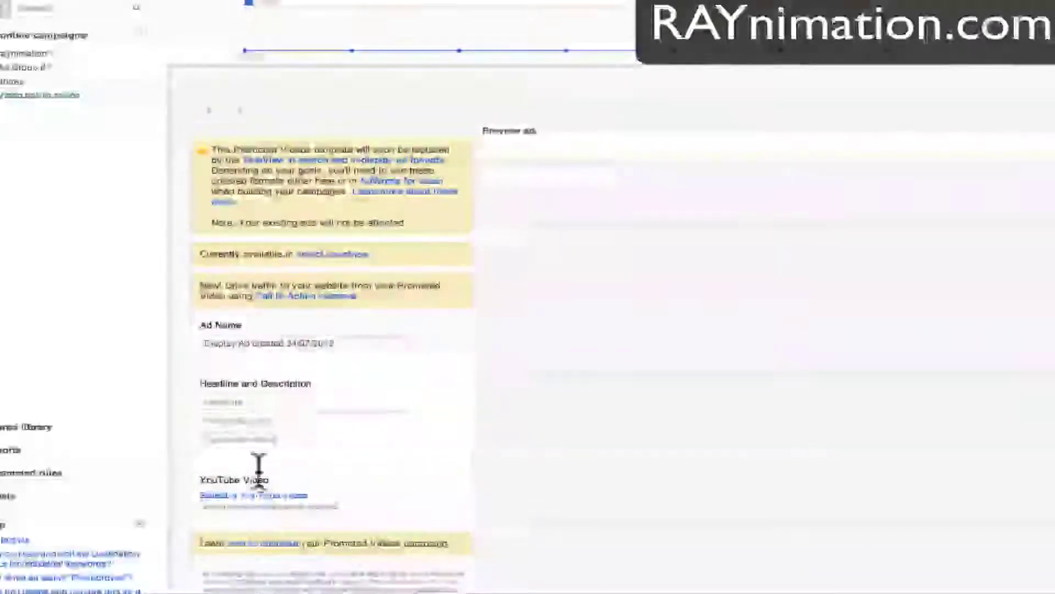
pyautogui.click(274, 402)
pyautogui.write('First Line')
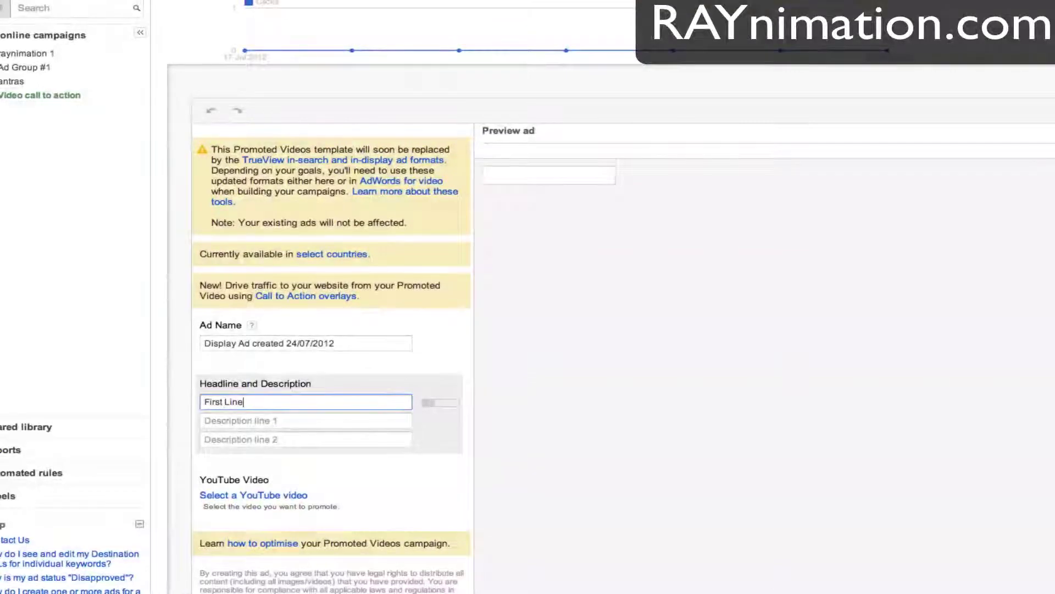
pyautogui.click(306, 421)
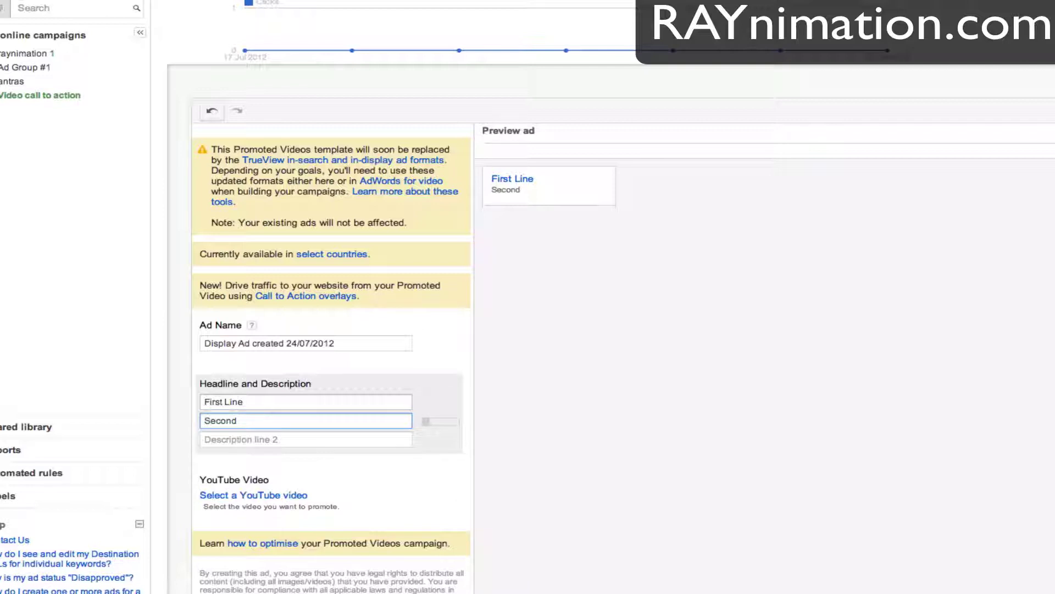
pyautogui.click(306, 439)
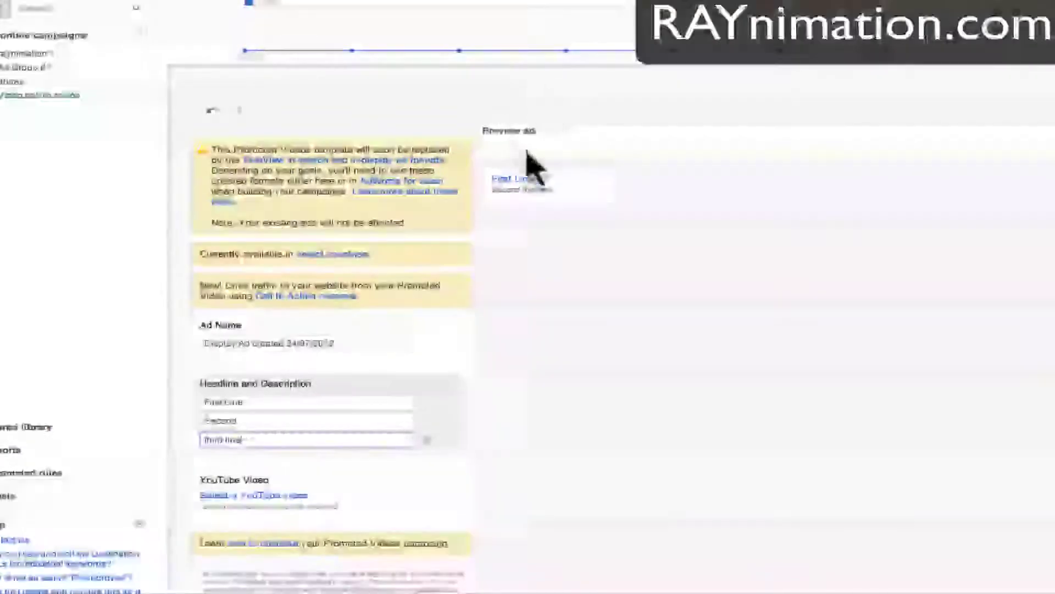
# Step: Search YouTube for the advertiser's own channel and select its Fast Track Fat Loss testimonial as the ad's video
pyautogui.click(267, 495)
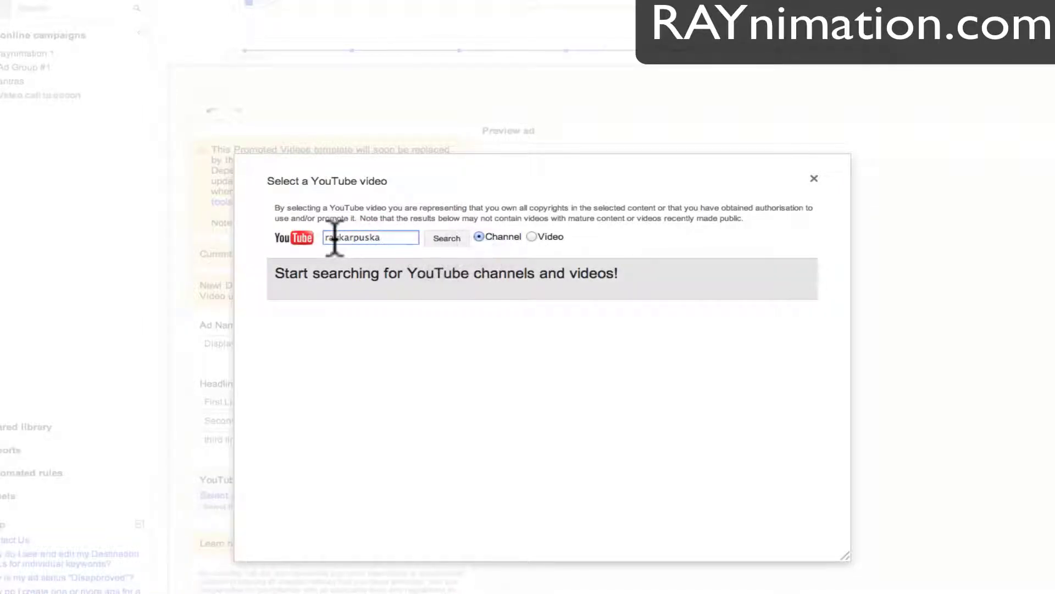
pyautogui.click(441, 240)
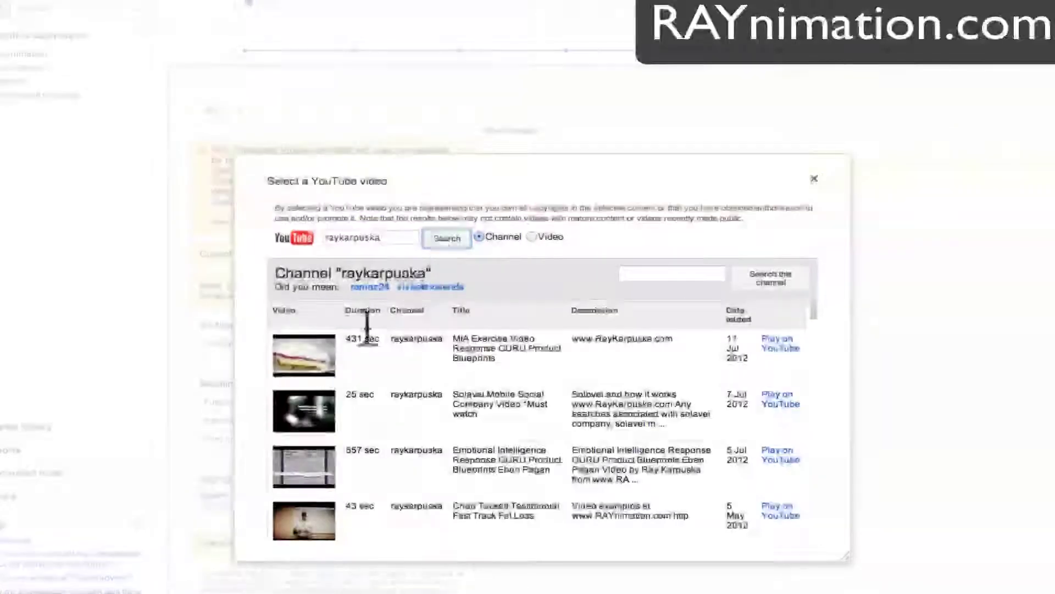
pyautogui.scroll(-5, 426, 437)
pyautogui.scroll(-3, 431, 441)
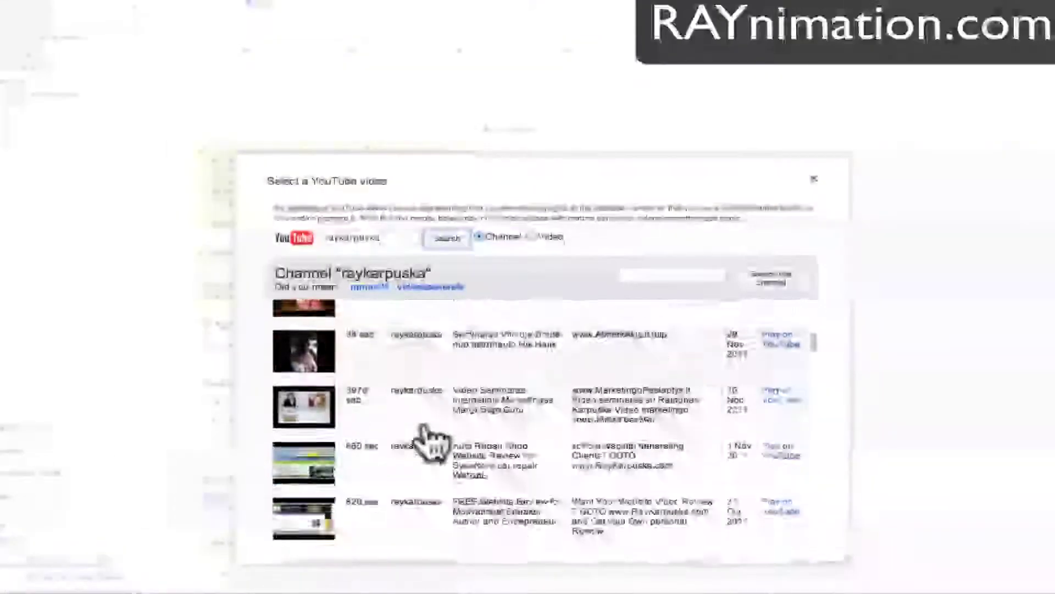
pyautogui.scroll(5, 430, 440)
pyautogui.scroll(2, 336, 385)
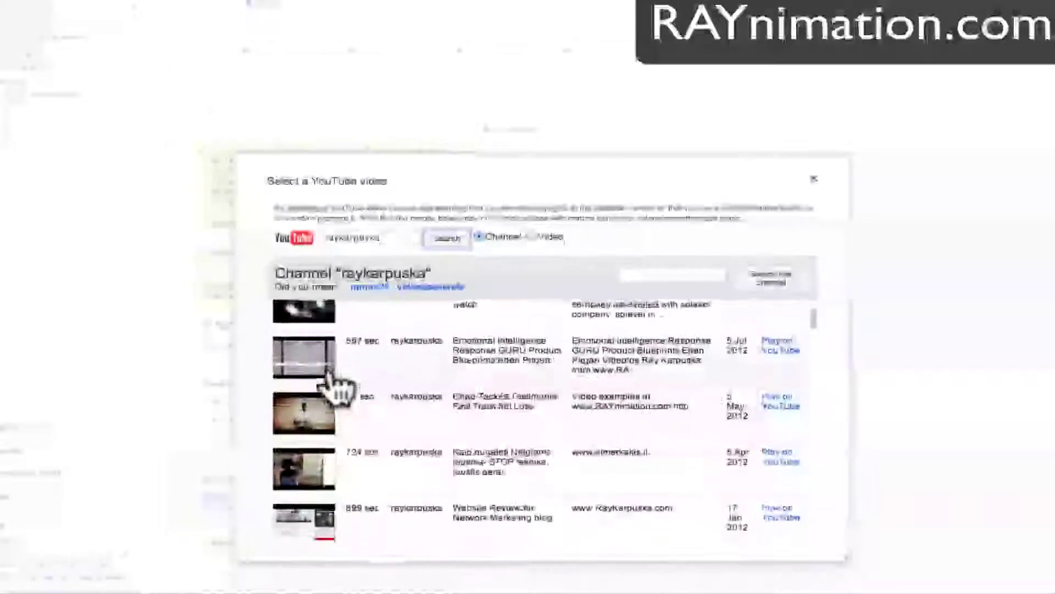
pyautogui.click(304, 421)
# Step: Review the ad preview, thumbnails and destination page options, keep the watch page as destination, and save the ad
pyautogui.scroll(-5, 589, 483)
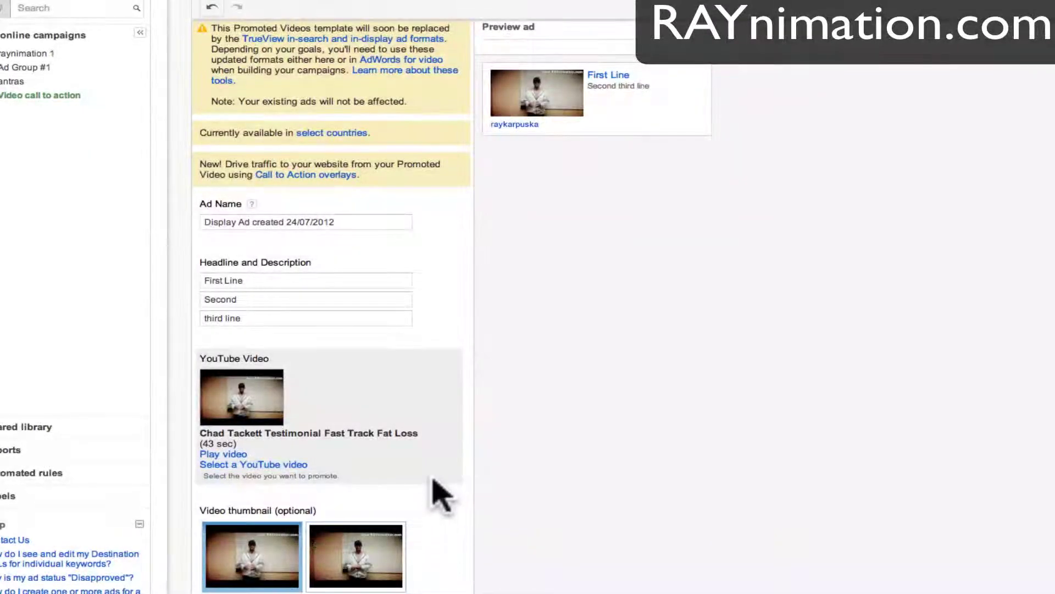
pyautogui.scroll(3, 444, 503)
pyautogui.scroll(-6, 444, 503)
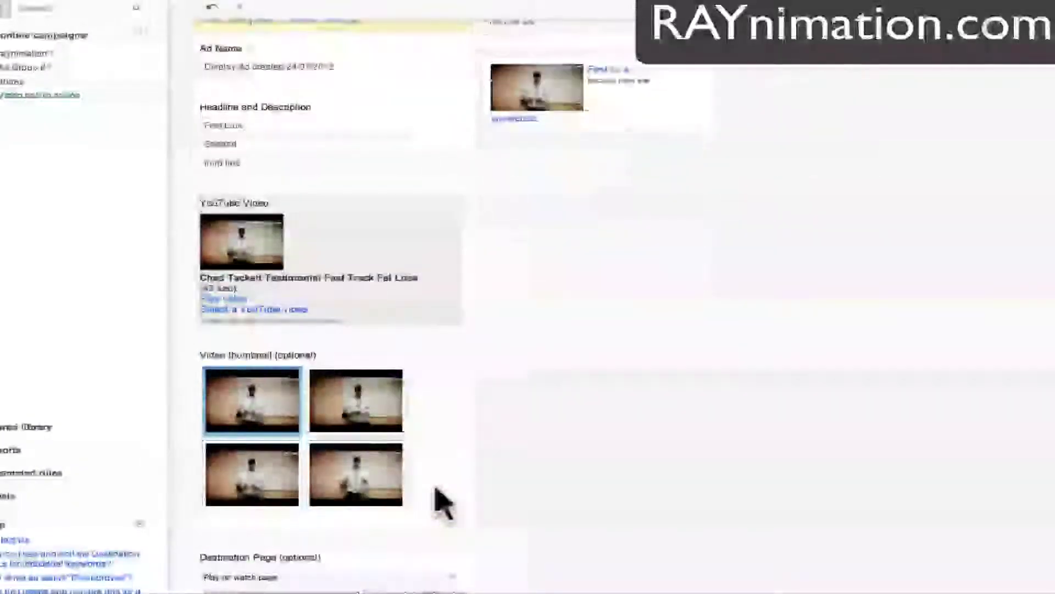
pyautogui.scroll(1, 444, 503)
pyautogui.scroll(4, 444, 503)
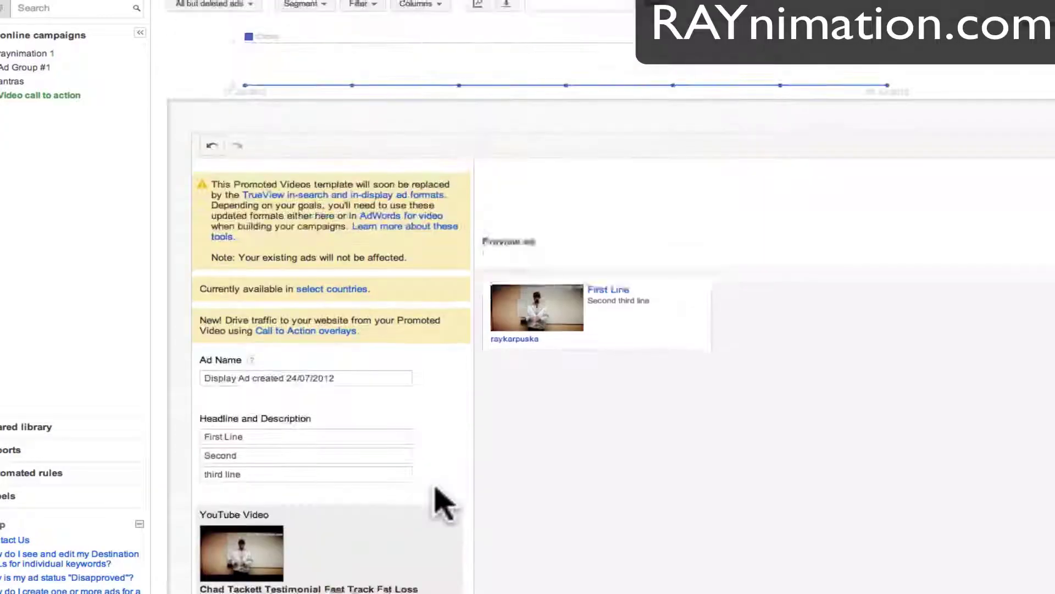
pyautogui.scroll(-5, 444, 503)
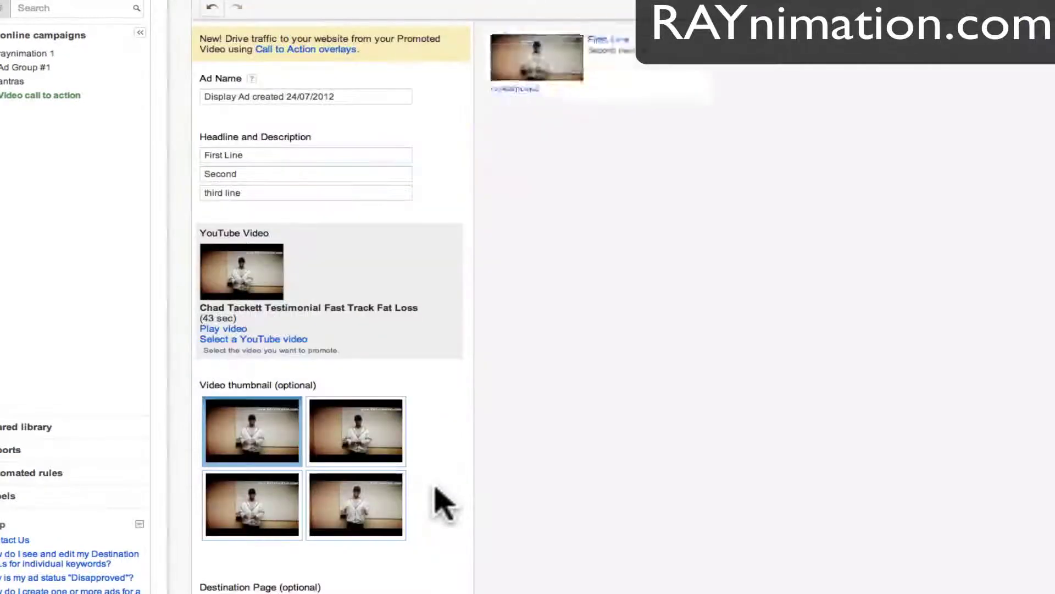
pyautogui.scroll(-4, 440, 500)
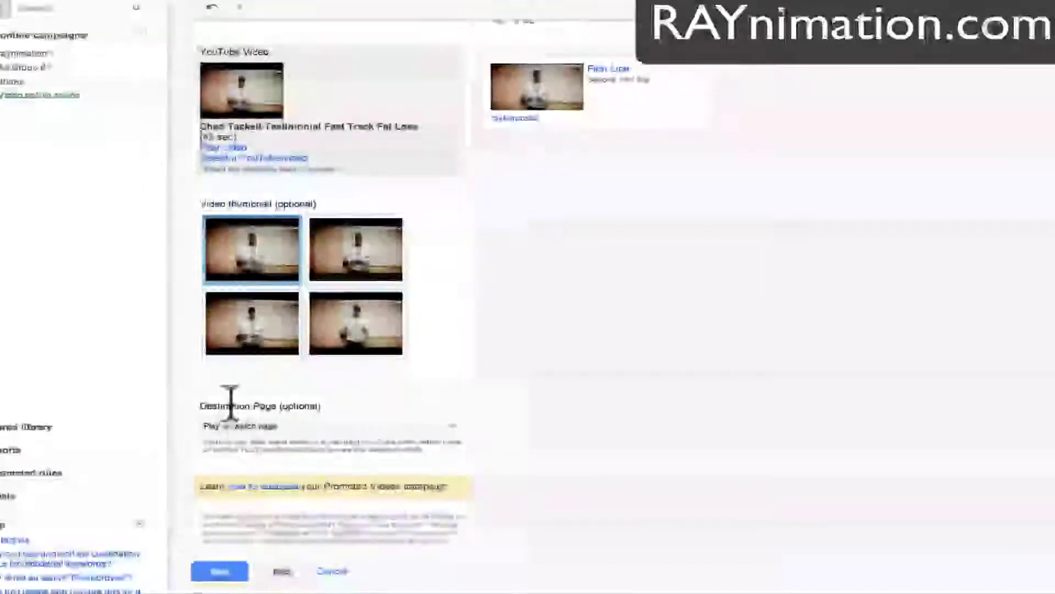
pyautogui.click(259, 424)
pyautogui.click(269, 424)
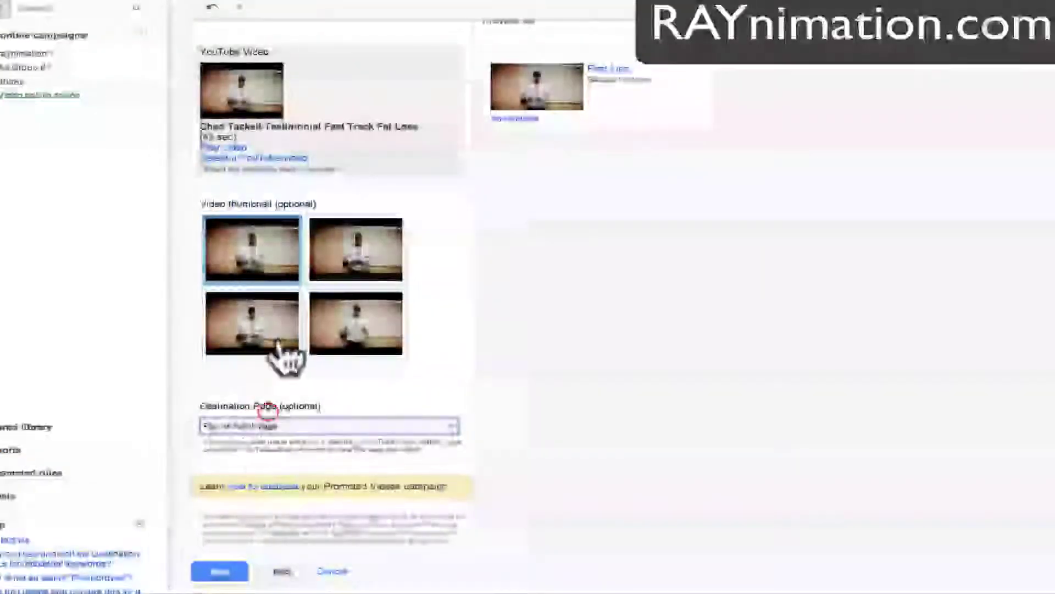
pyautogui.click(223, 573)
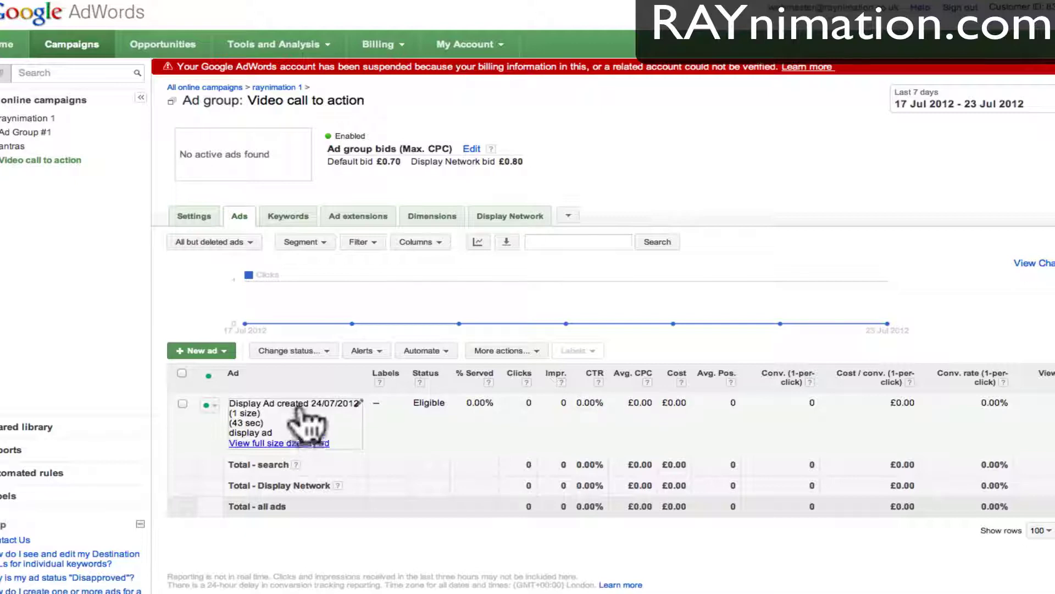
# Step: Switch to the YouTube page of the Fast Track Fat Loss testimonial and open its Call-to-Action Overlay settings for editing
pyautogui.press('super+Tab')
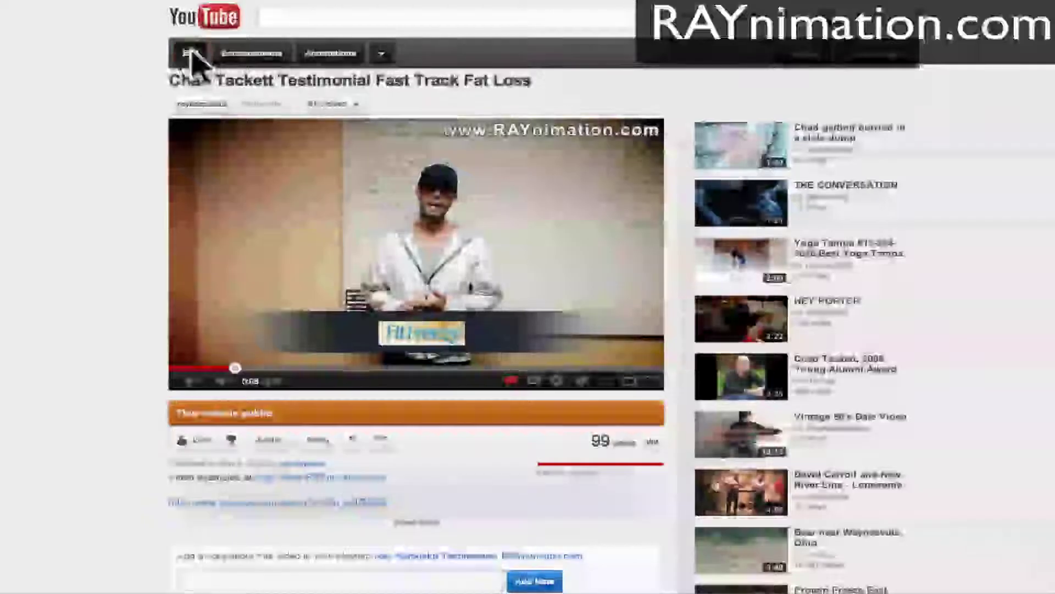
pyautogui.click(190, 54)
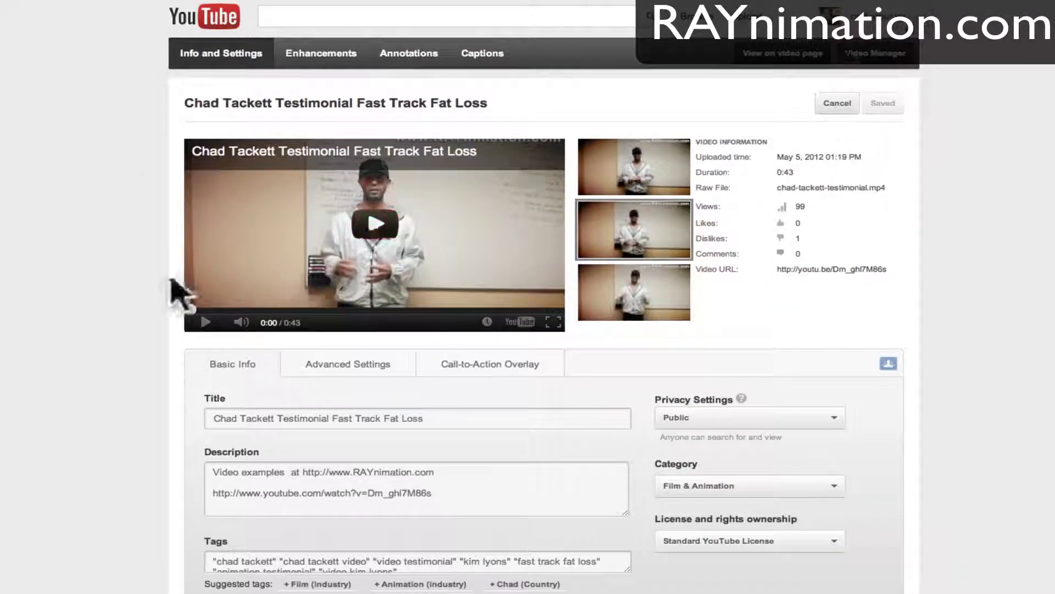
pyautogui.click(321, 365)
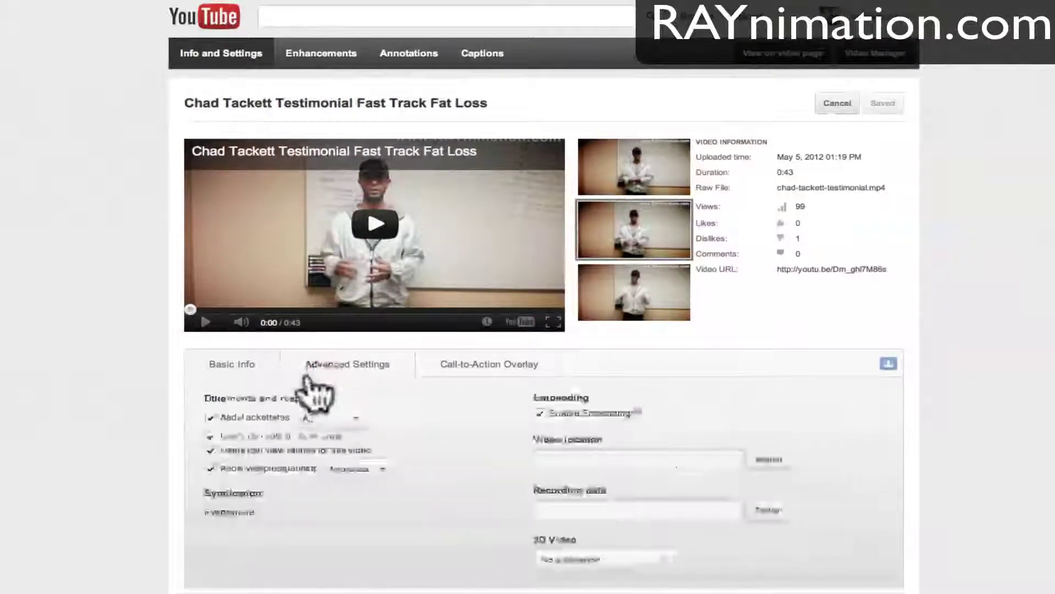
pyautogui.click(475, 367)
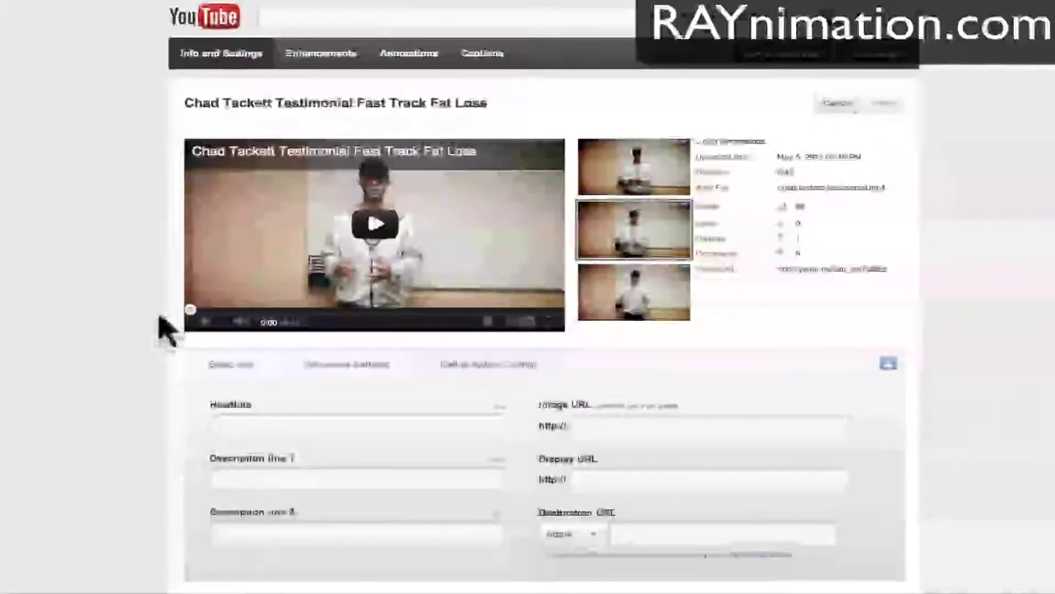
# Step: Set the call-to-action overlay's headline to "Converting Video Animation"
pyautogui.click(360, 424)
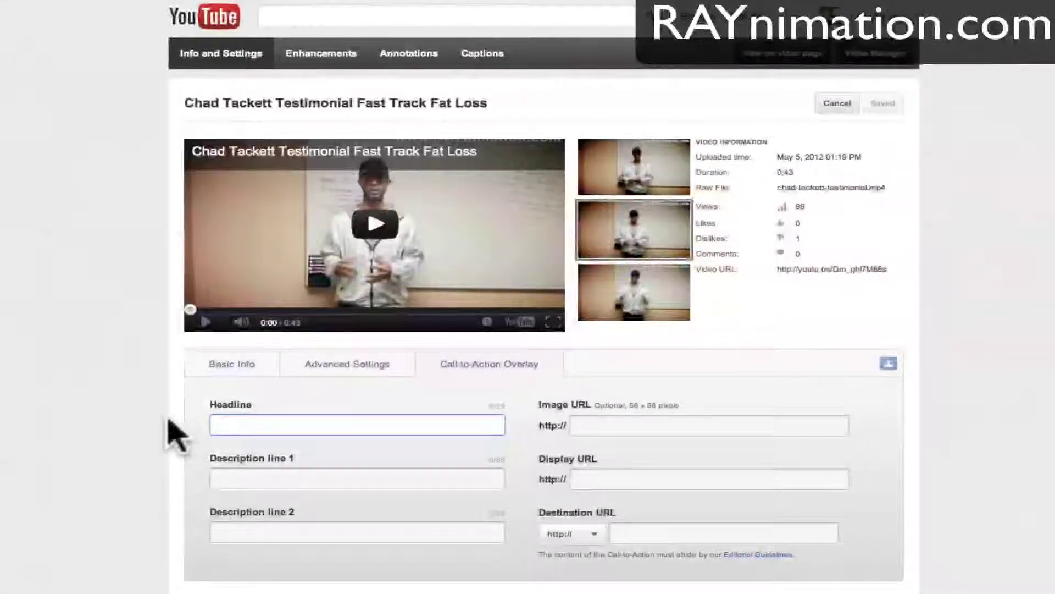
pyautogui.write('Chad')
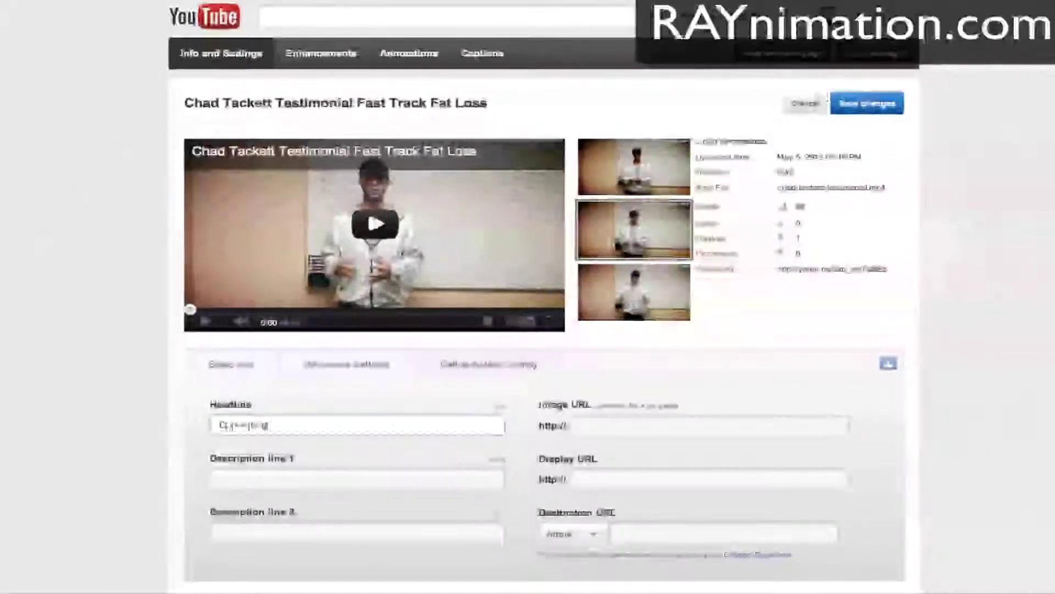
pyautogui.write('erting Video Animation')
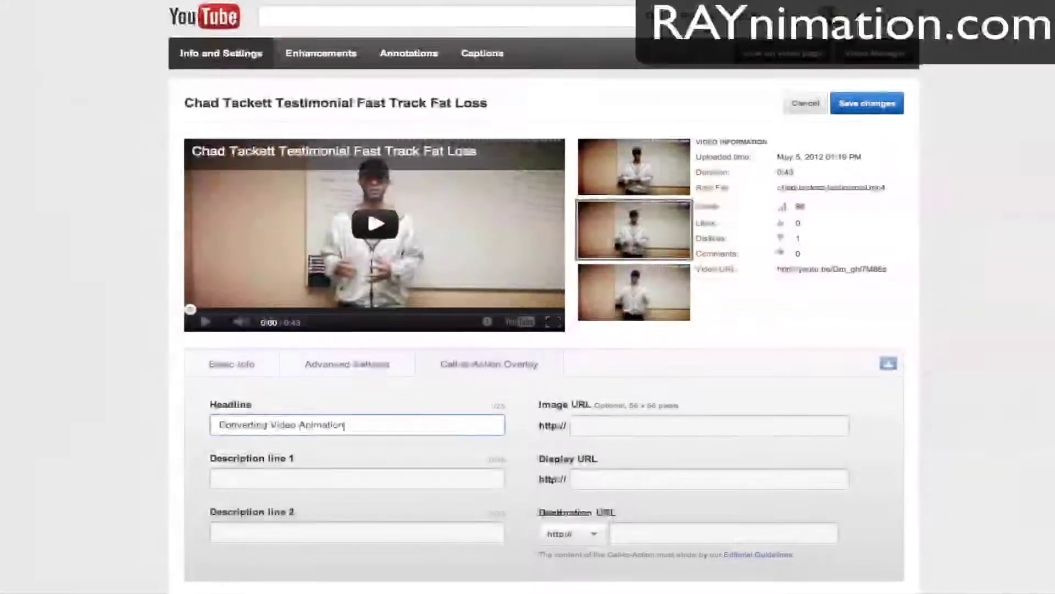
# Step: Set the overlay's description line 1 to "Create Converting Sales Videos" and description line 2 to "Video Animation that works"
pyautogui.click(294, 480)
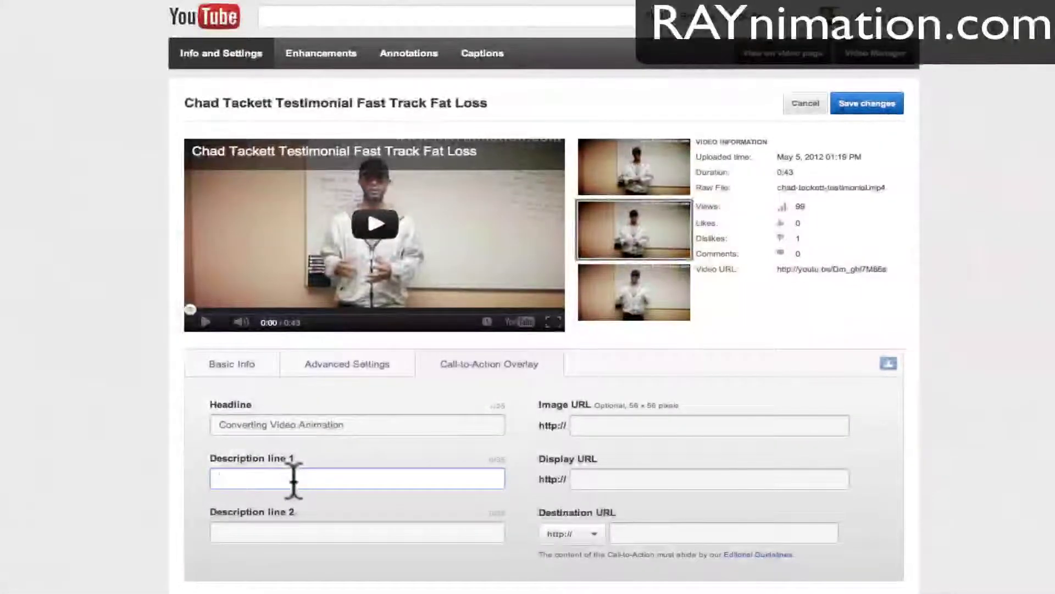
pyautogui.write('O')
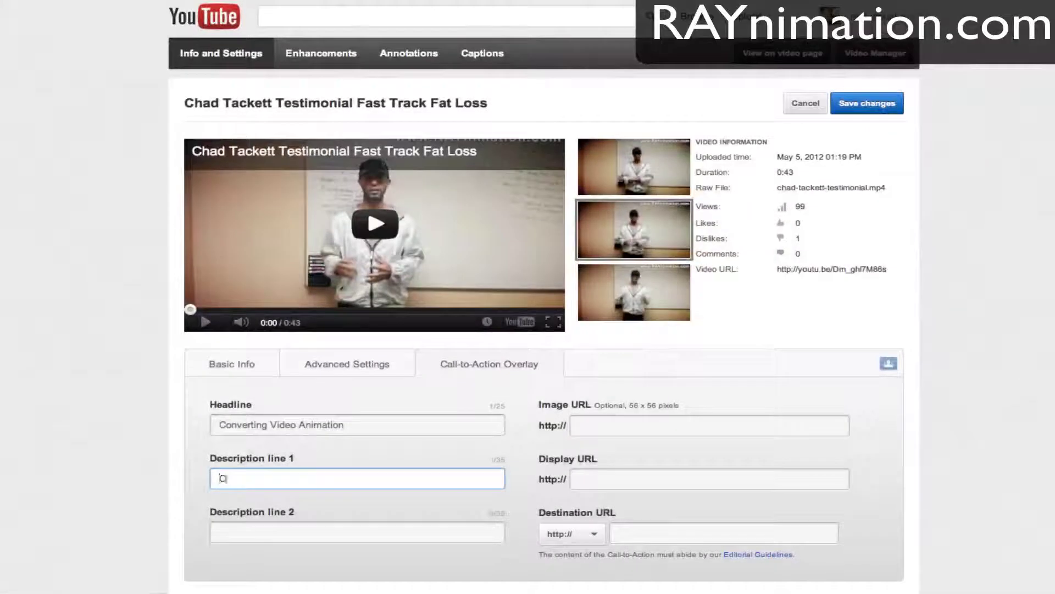
pyautogui.write('reate Col')
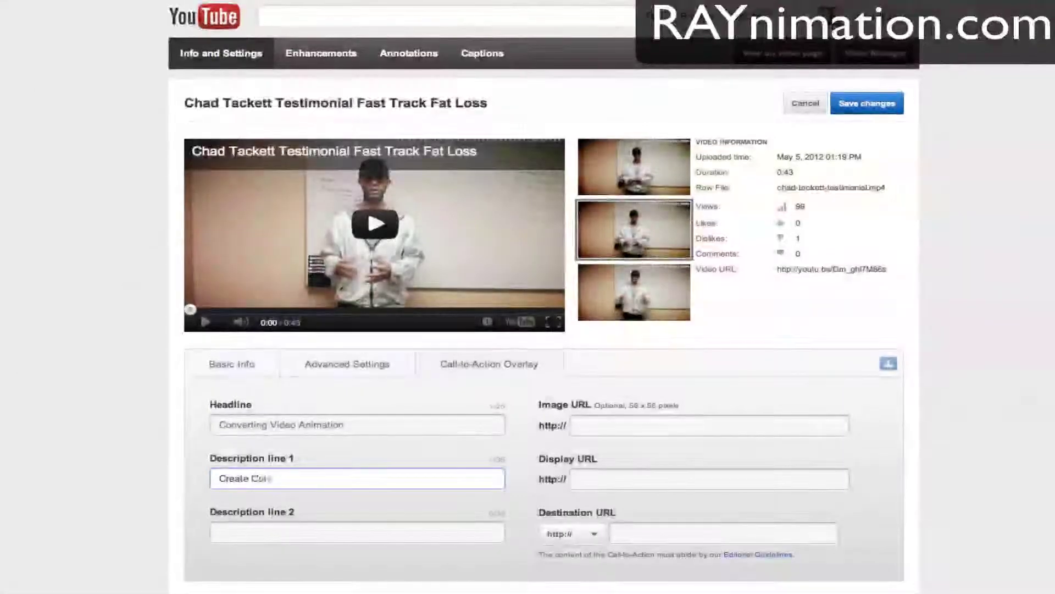
pyautogui.write('verting S')
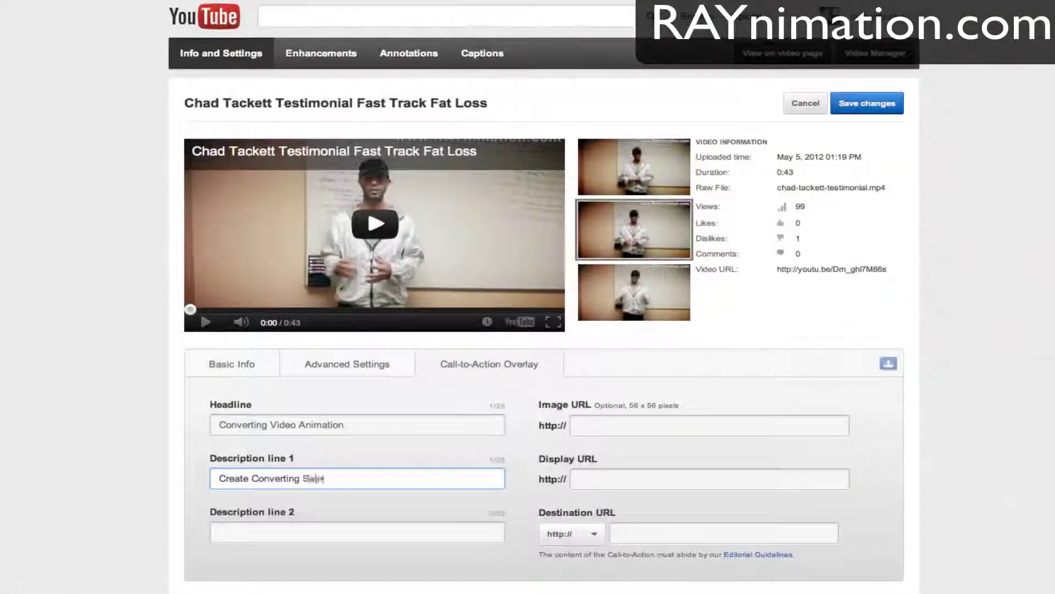
pyautogui.write('ales Videos')
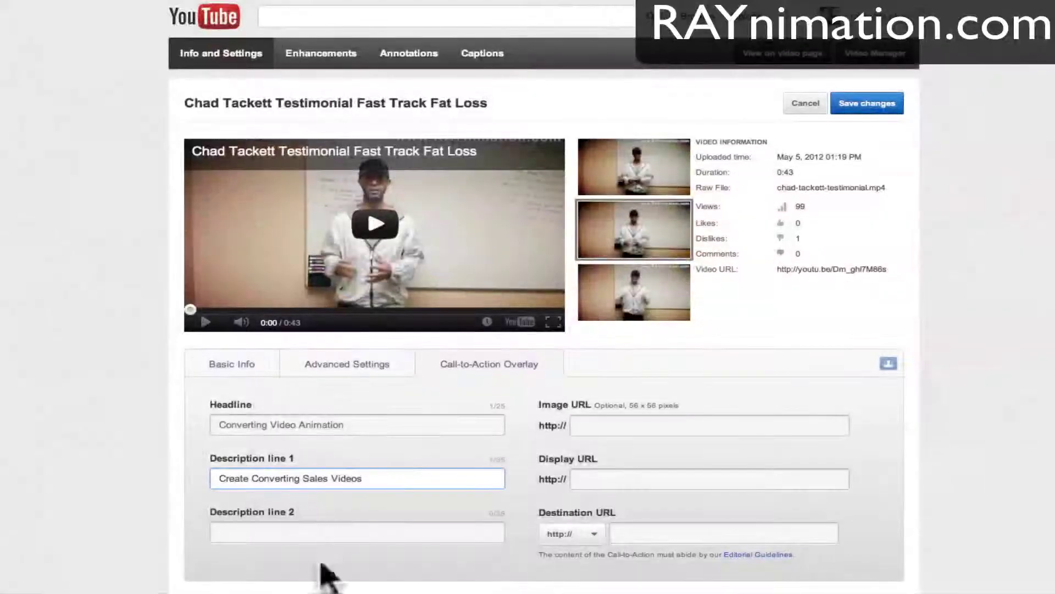
pyautogui.click(322, 532)
pyautogui.write('Mile')
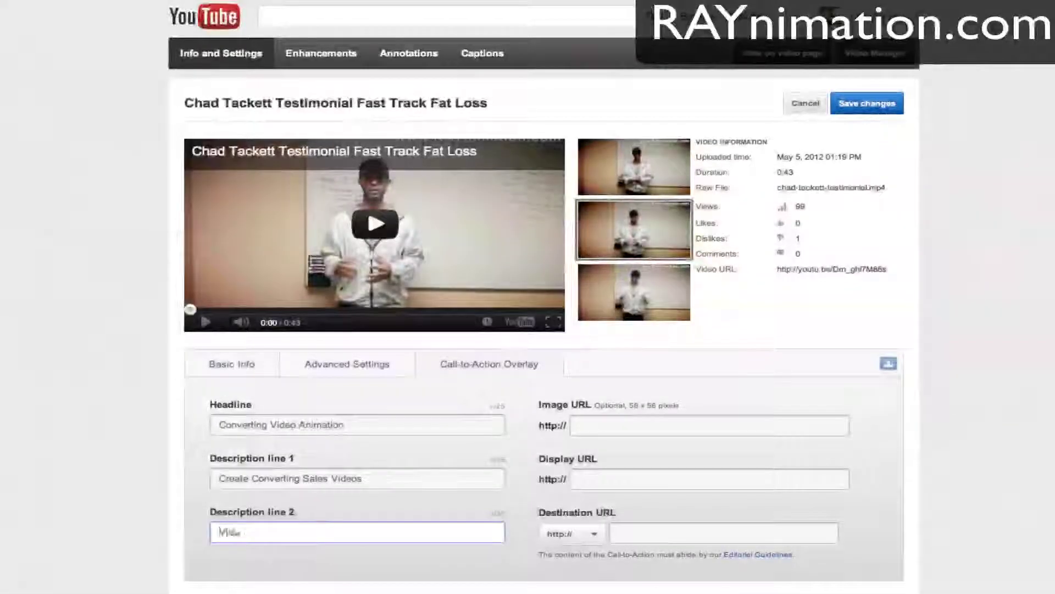
pyautogui.write('o Animation that sel')
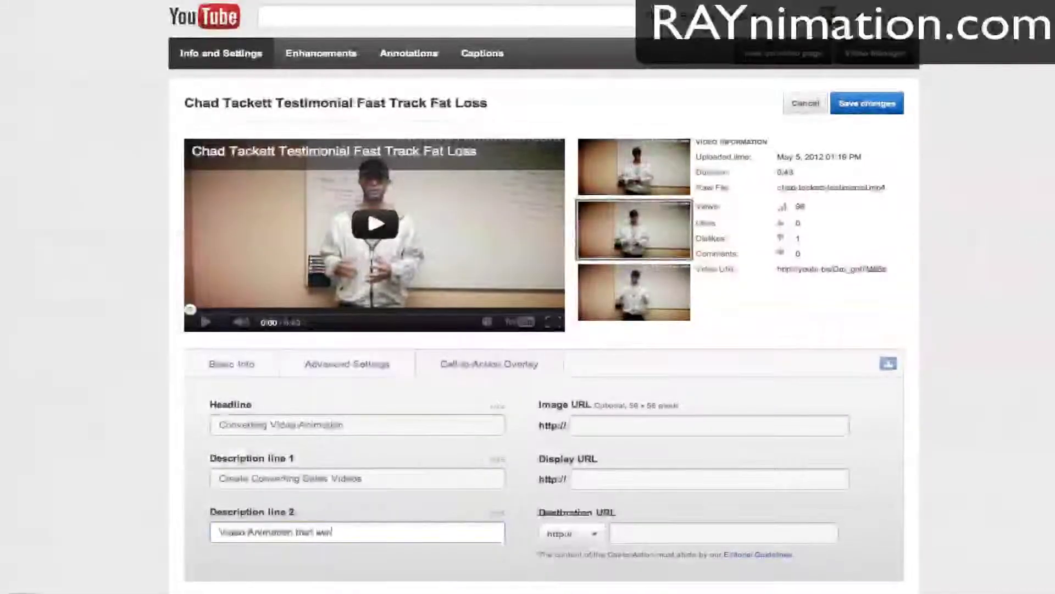
pyautogui.write('ls')
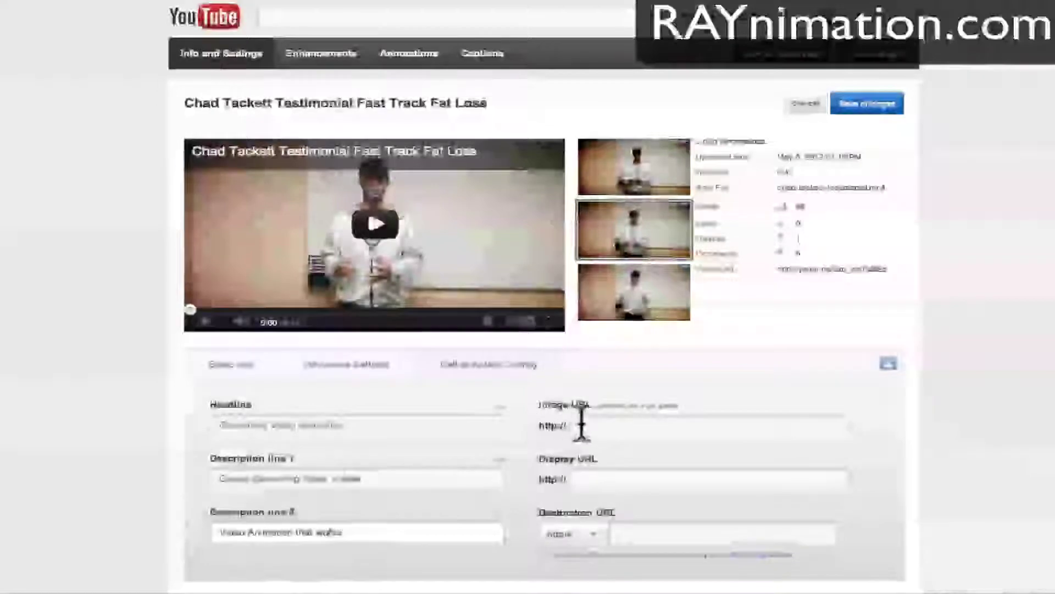
# Step: In a new browser tab, search Google Images for "picture" with the size limited to exactly 56 × 56 pixels
pyautogui.press('super+t')
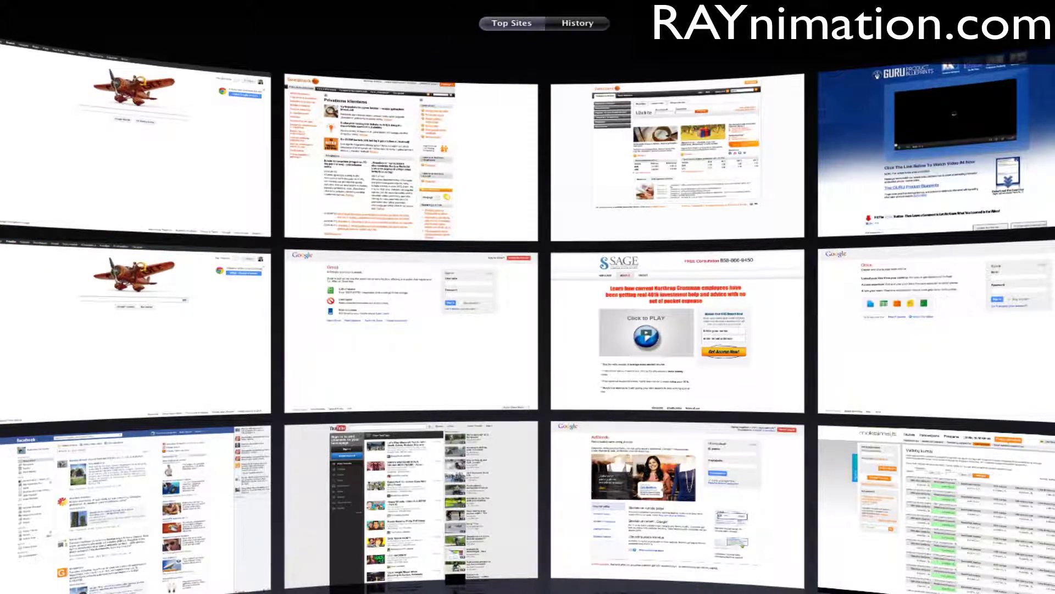
pyautogui.write('picture')
pyautogui.press('Return')
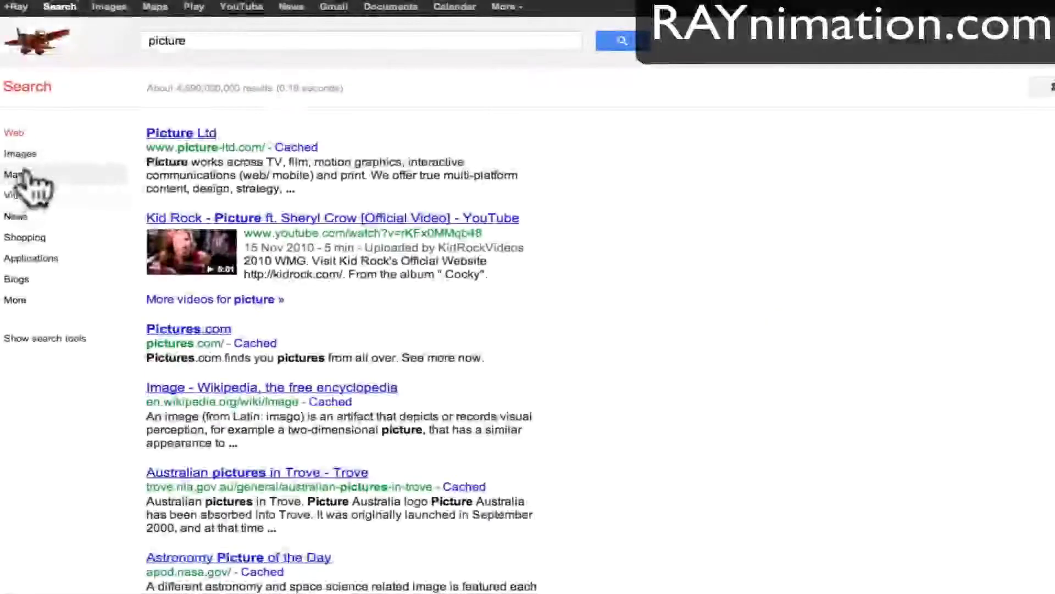
pyautogui.click(20, 154)
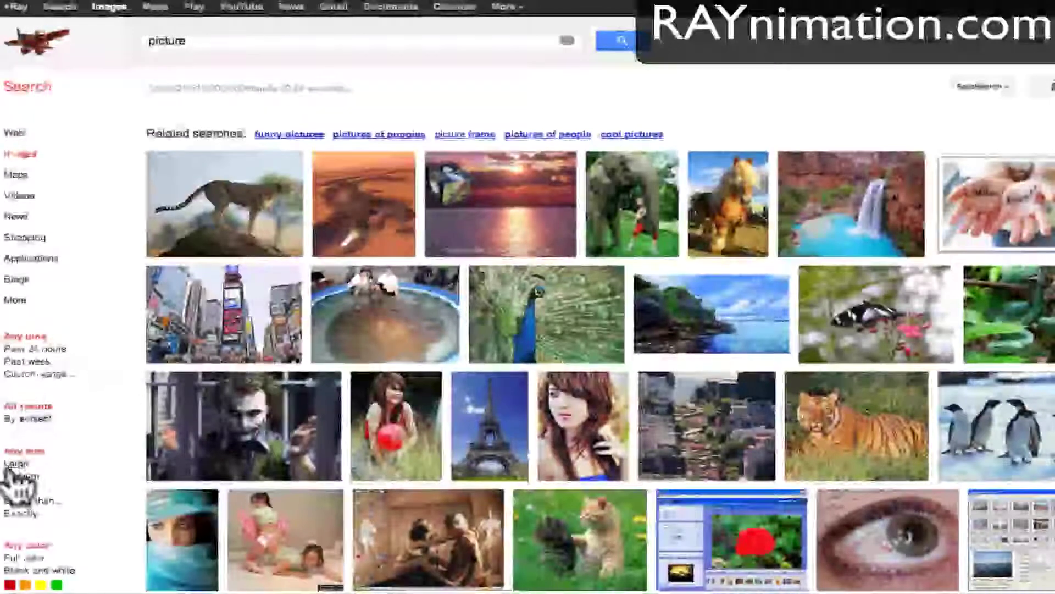
pyautogui.click(22, 513)
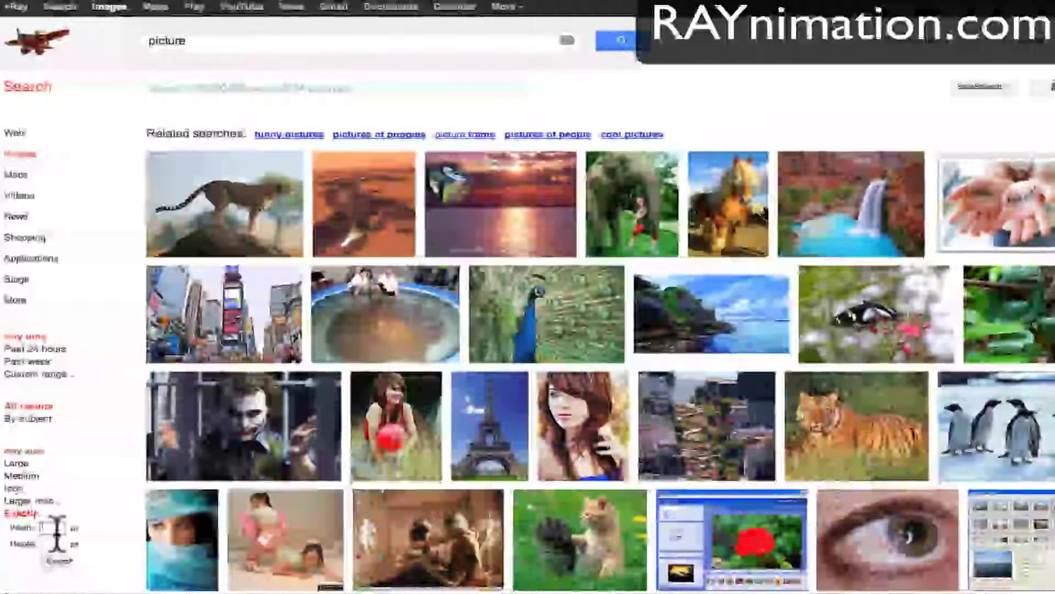
pyautogui.write('56')
pyautogui.press('Tab')
pyautogui.write('56')
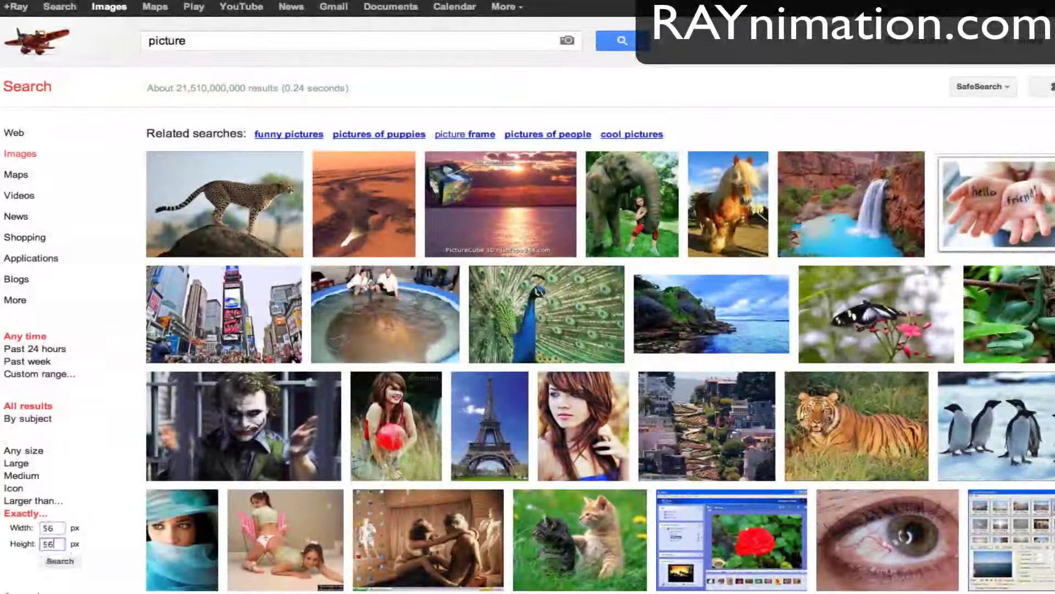
pyautogui.click(57, 561)
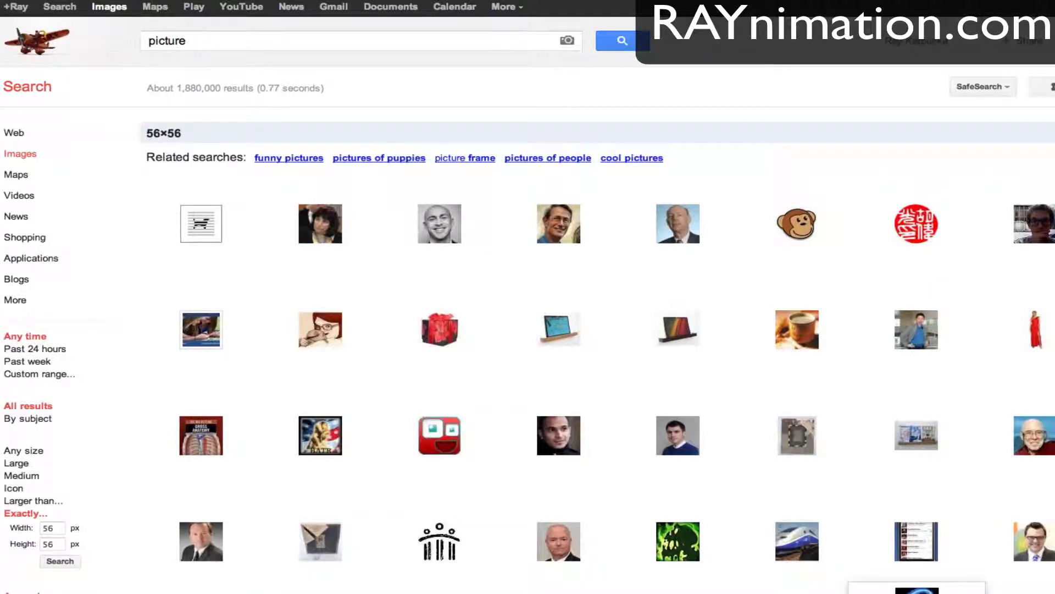
# Step: Open the blue number 9 picture at full size and paste its web address as the overlay's Image URL on YouTube
pyautogui.click(916, 585)
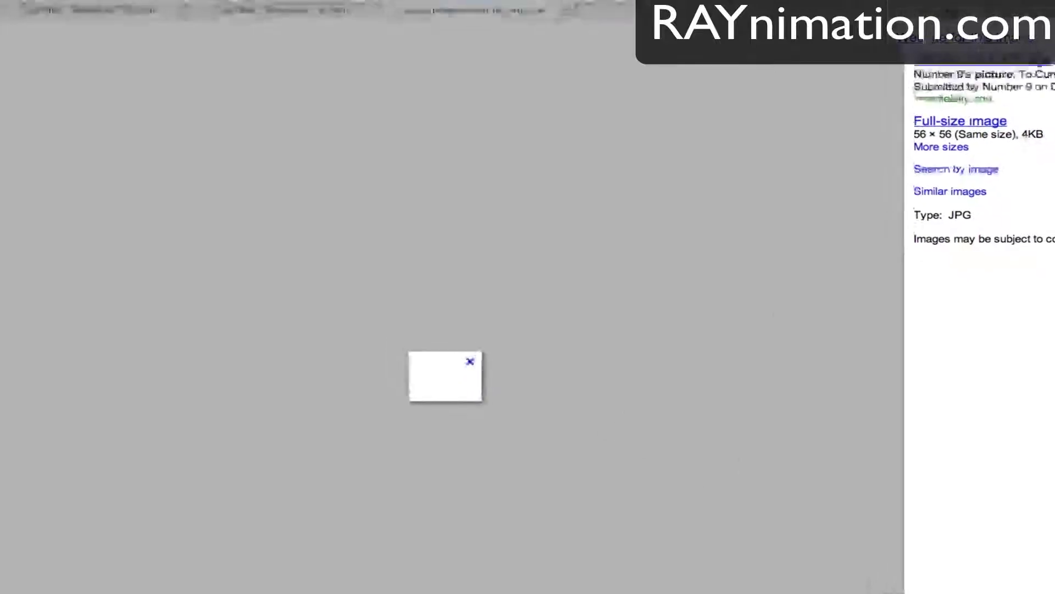
pyautogui.click(1022, 138)
pyautogui.click(283, 11)
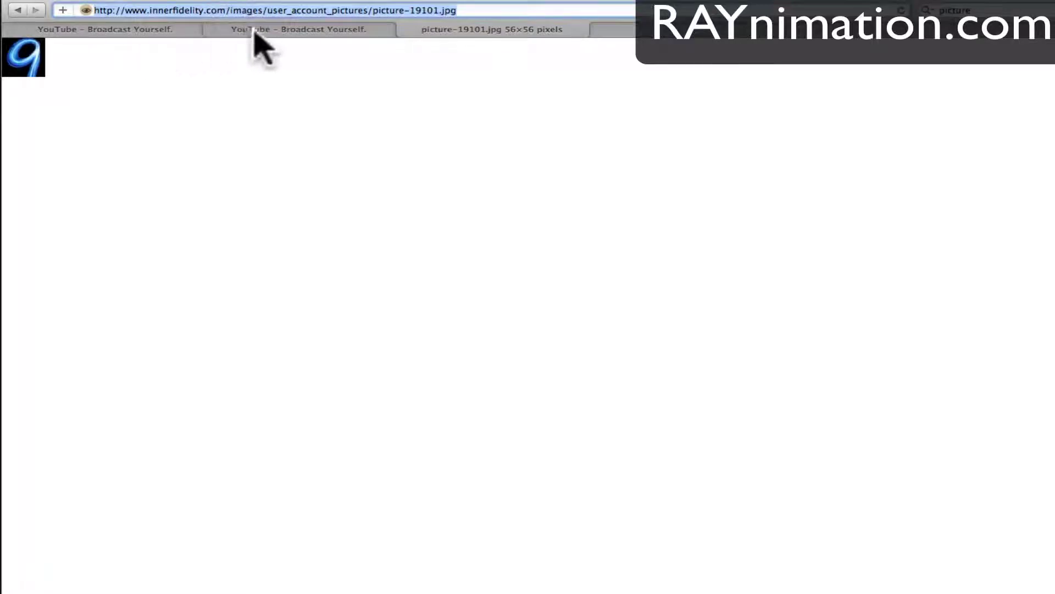
pyautogui.click(159, 31)
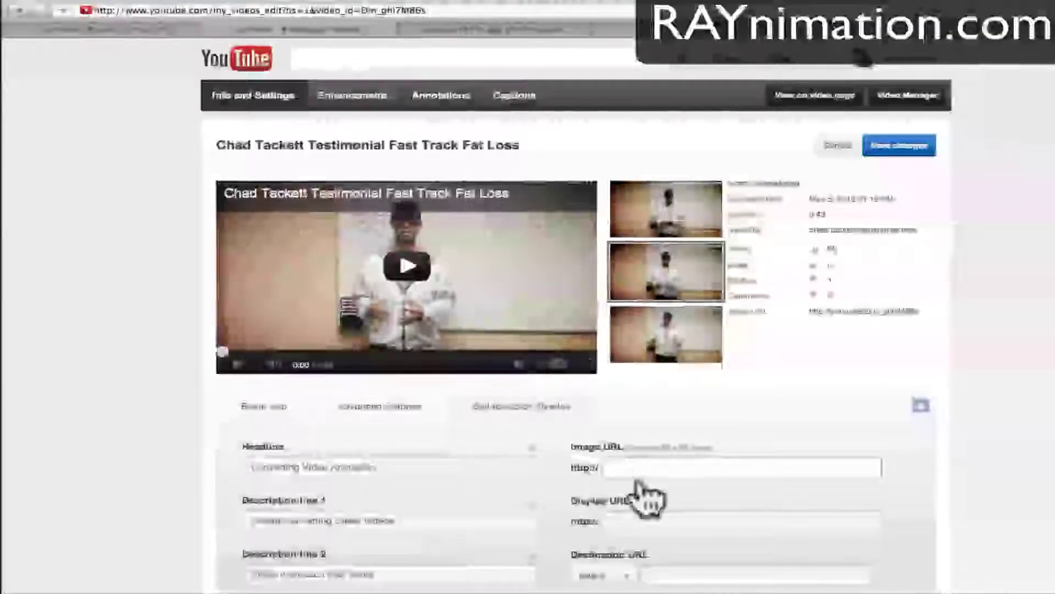
pyautogui.click(664, 468)
pyautogui.press('super+v')
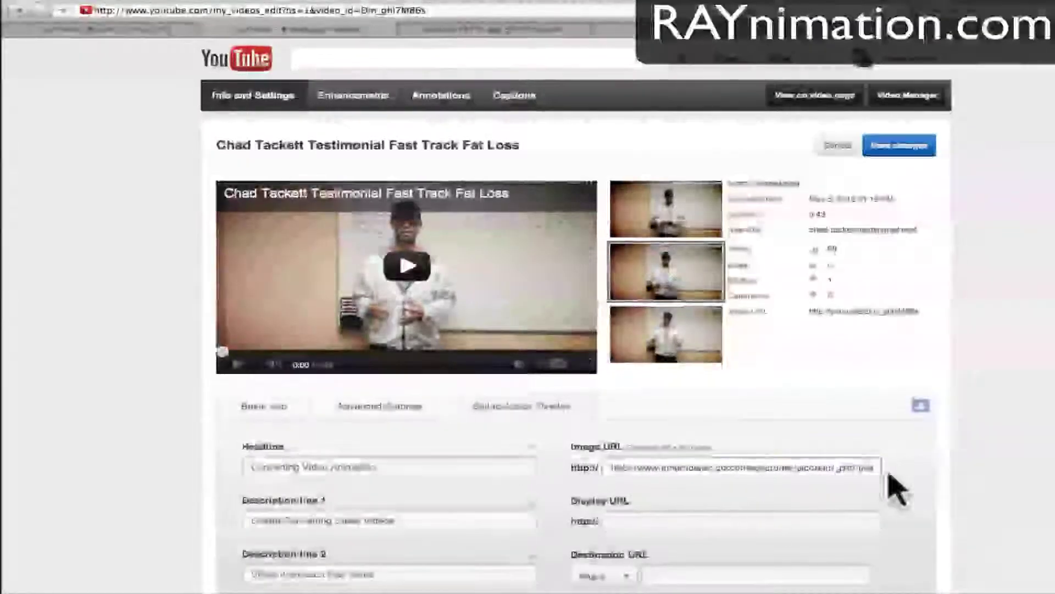
pyautogui.click(712, 521)
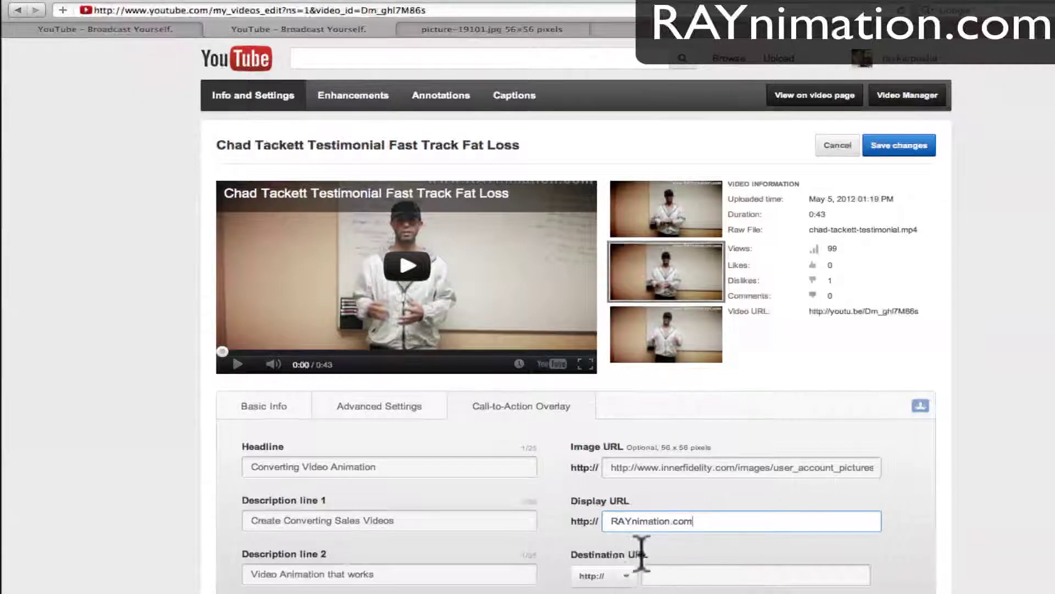
pyautogui.click(679, 574)
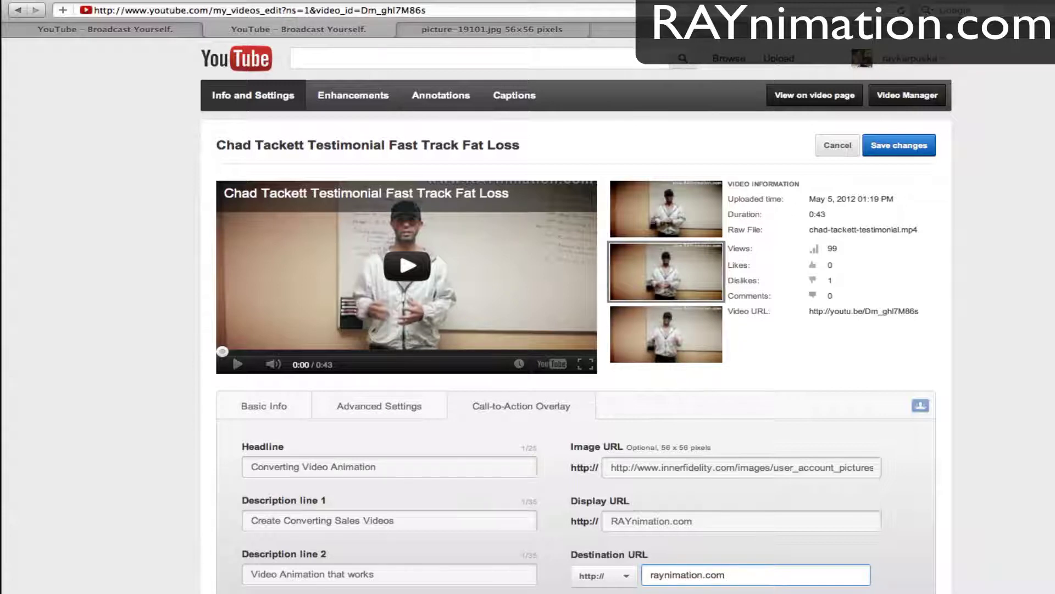
pyautogui.click(650, 575)
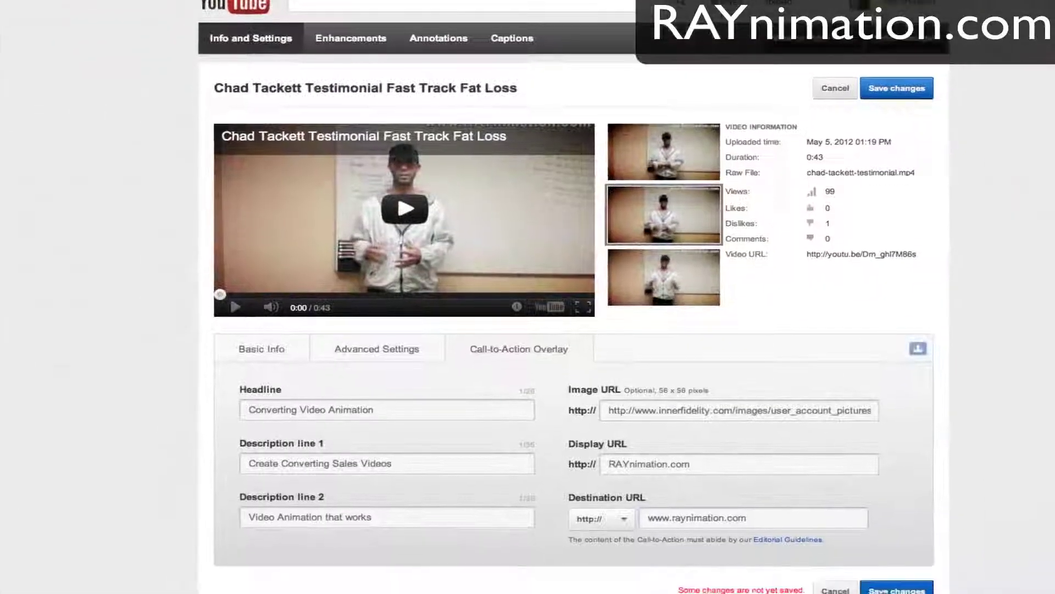
pyautogui.scroll(-1, 890, 561)
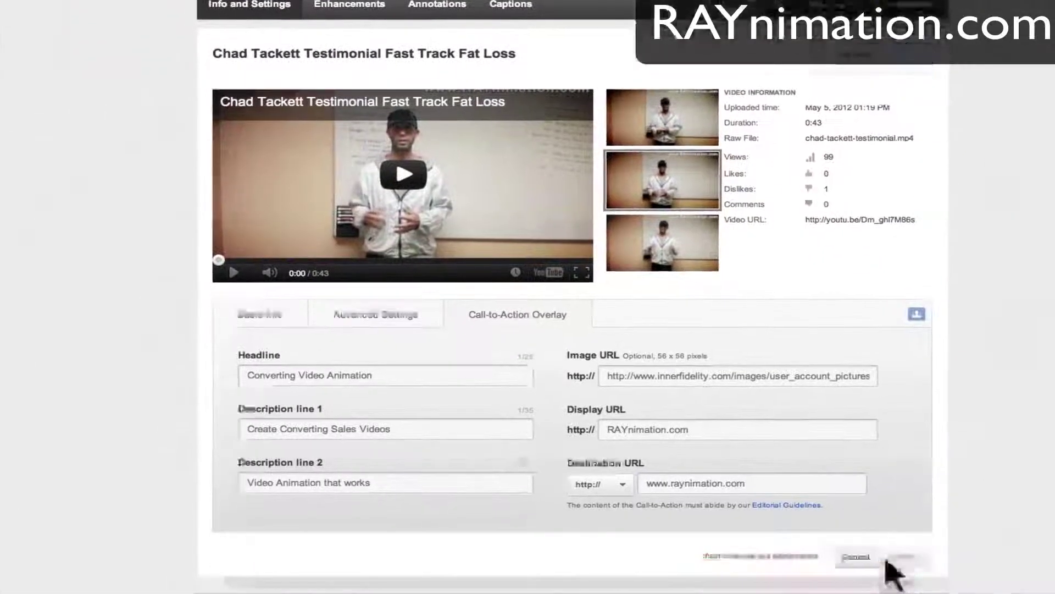
pyautogui.click(897, 559)
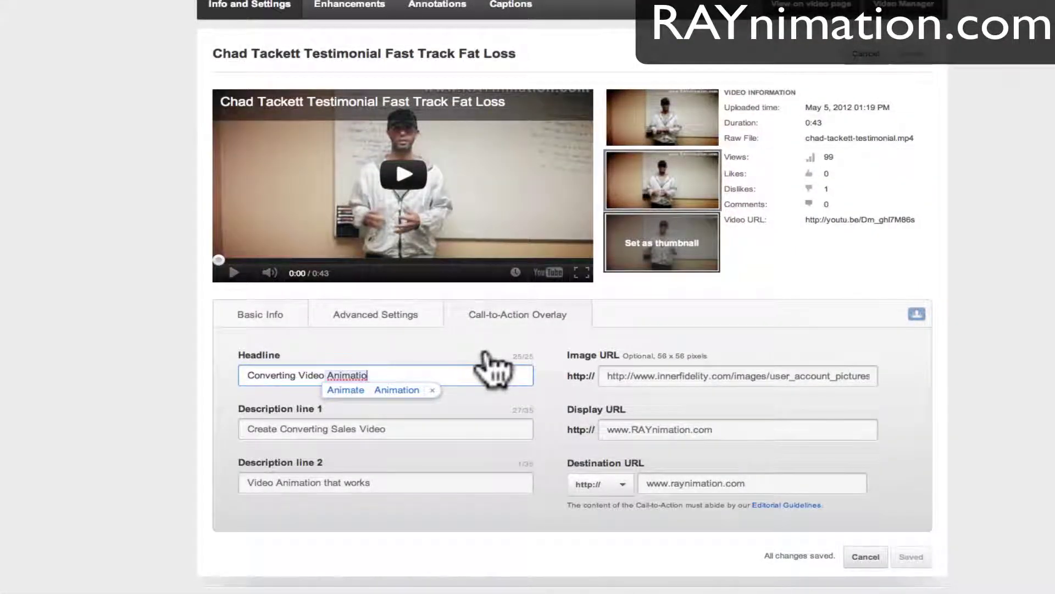
# Step: Try saving the overlay with the headline "Converting Video Animation" and again with "Converting Video Animations"
pyautogui.write('n')
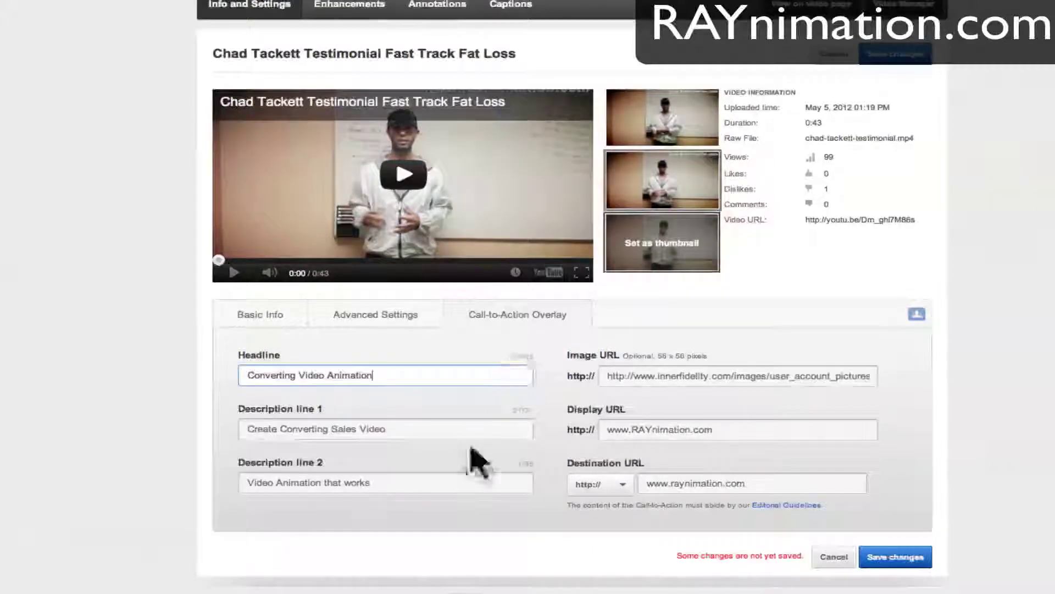
pyautogui.click(875, 566)
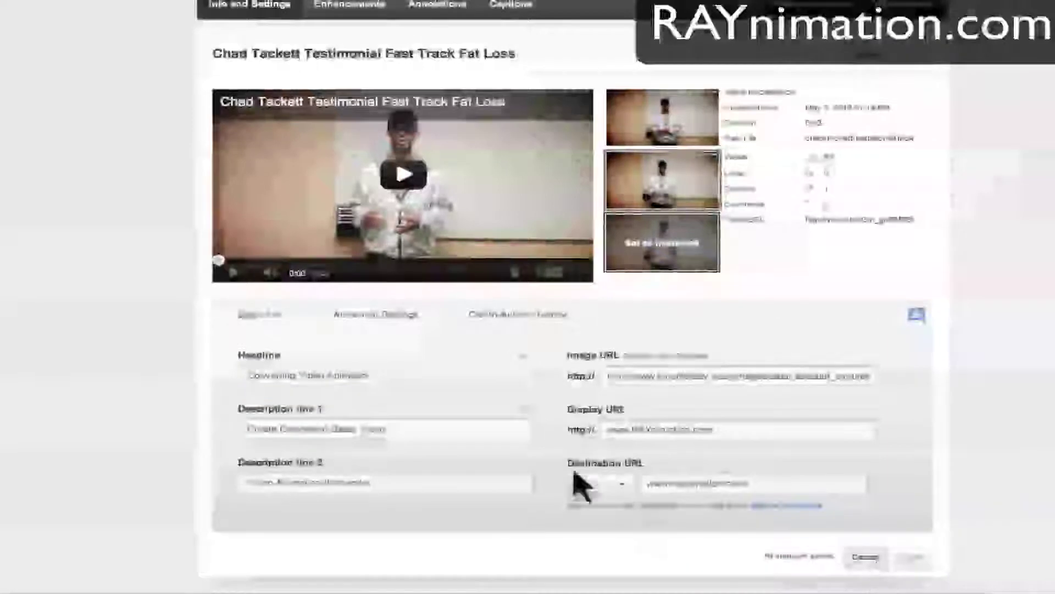
pyautogui.click(388, 377)
pyautogui.write('s')
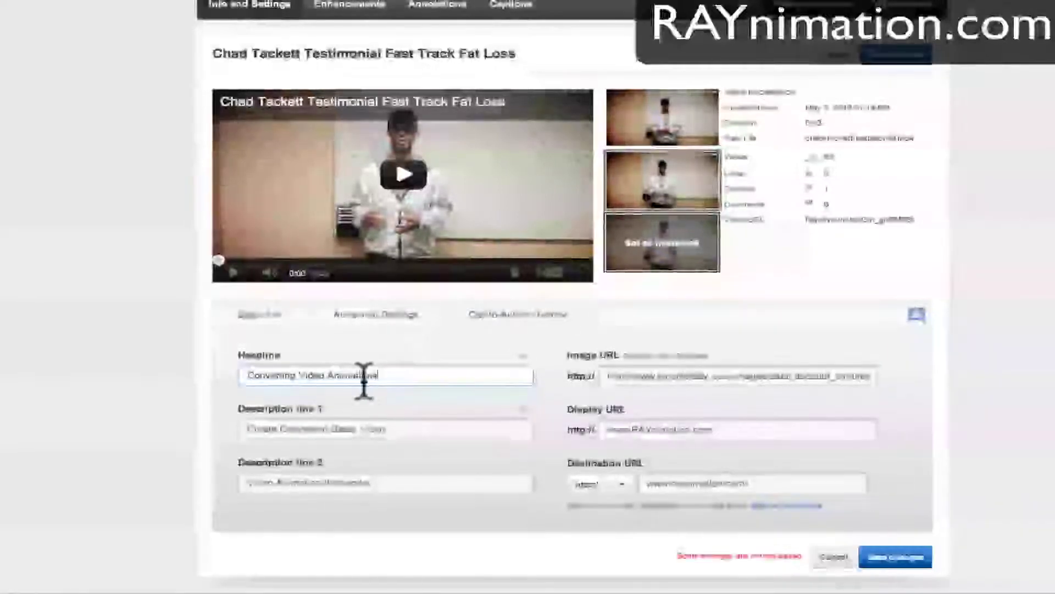
pyautogui.click(902, 558)
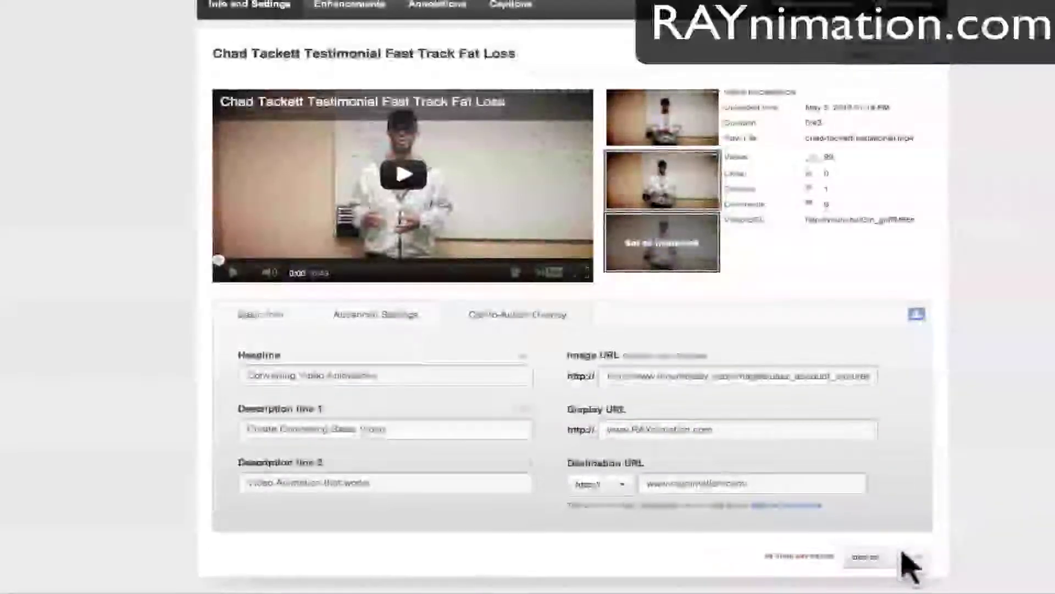
# Step: Shorten the overlay's headline to "Converting Video Animatio" and save the changes
pyautogui.click(427, 377)
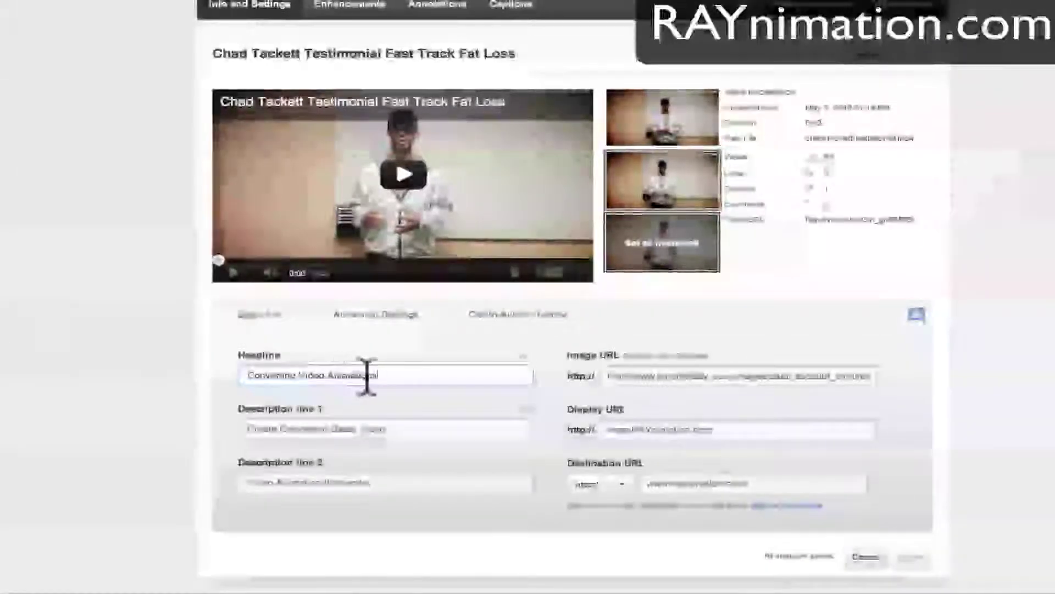
pyautogui.press('BackSpace')
pyautogui.press('BackSpace')
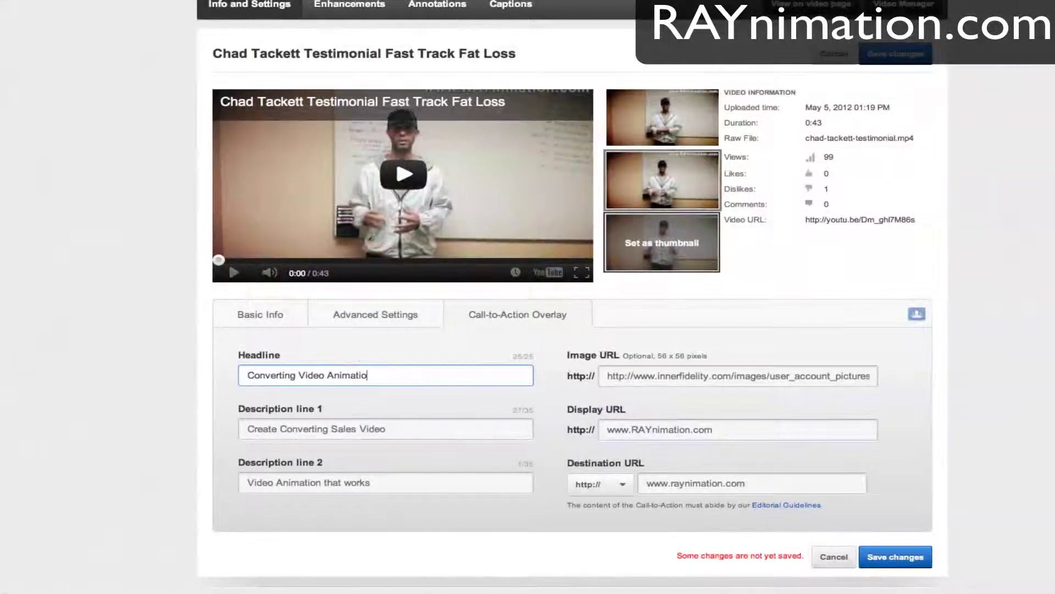
pyautogui.click(895, 556)
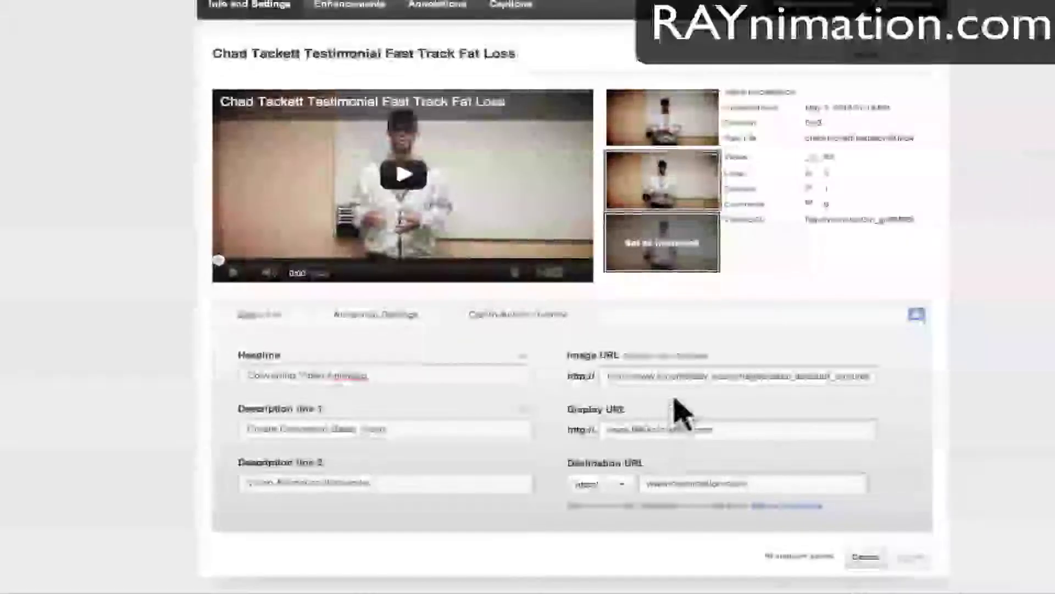
# Step: Complete the overlay's headline as "Converting Video Animation" and save the changes
pyautogui.click(412, 431)
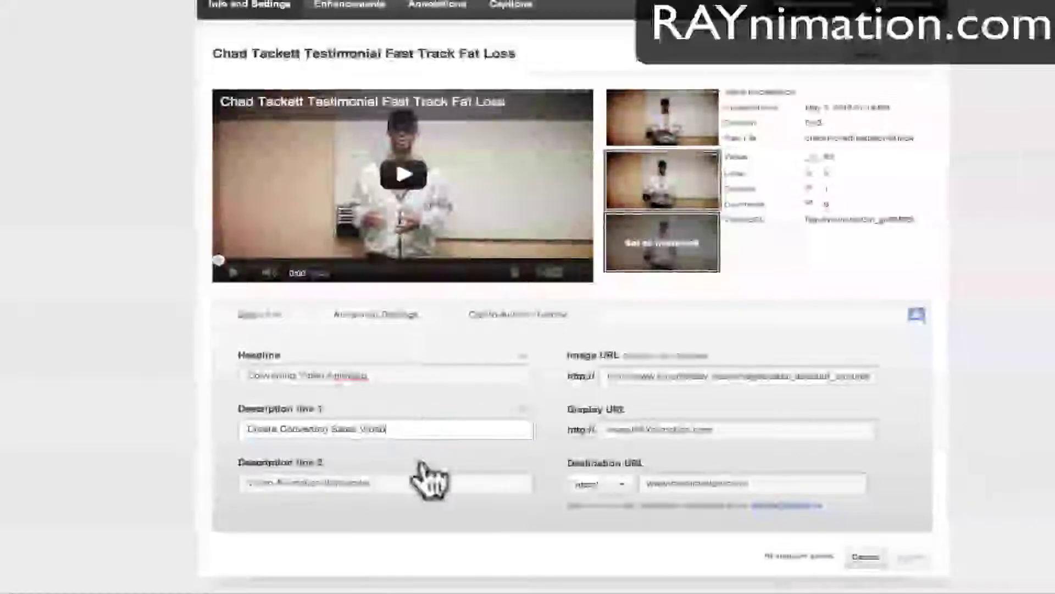
pyautogui.click(275, 483)
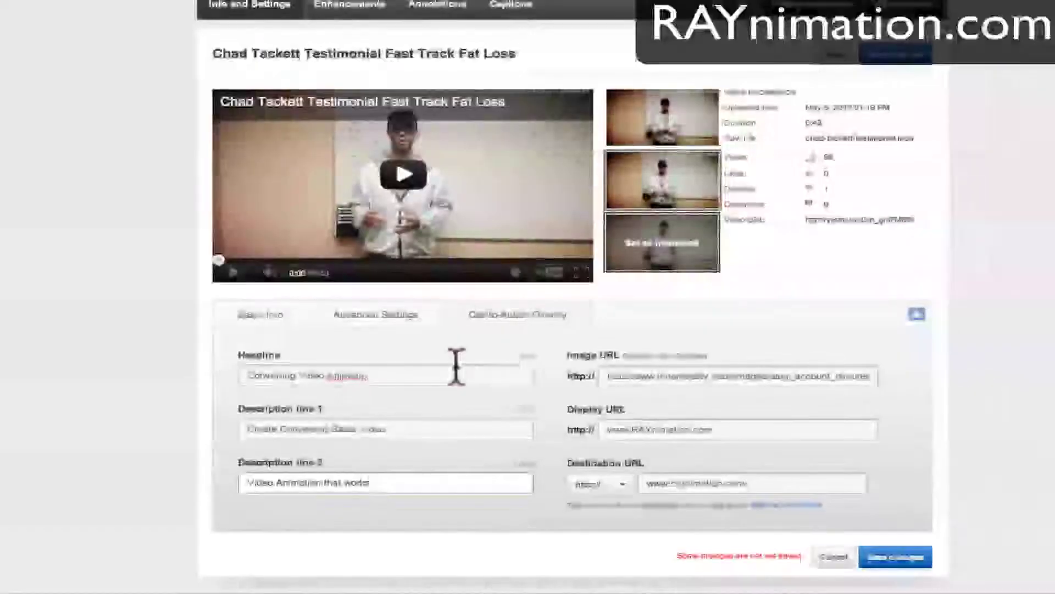
pyautogui.doubleClick(457, 372)
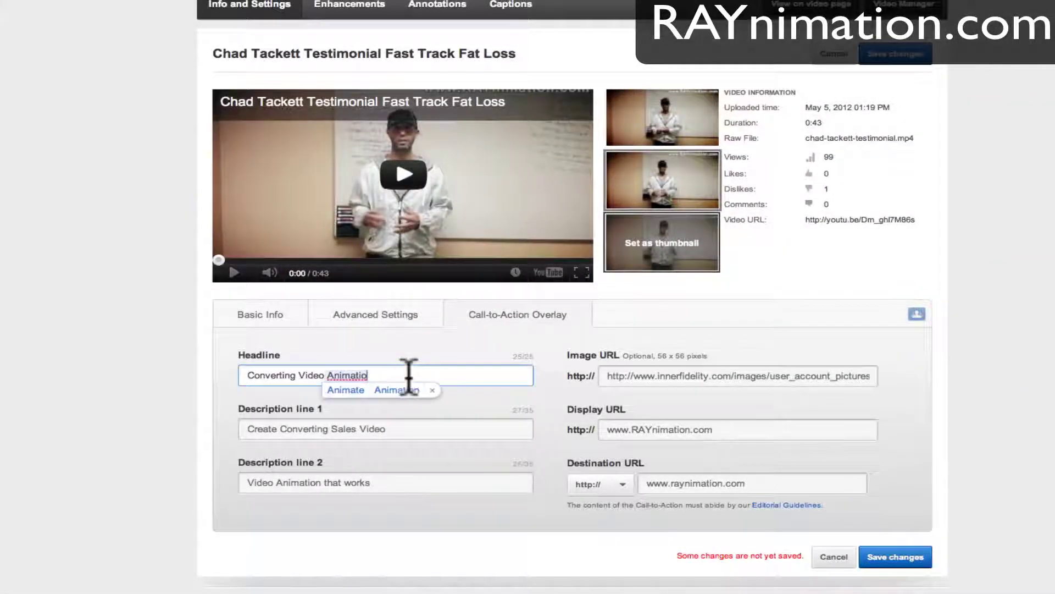
pyautogui.write('n')
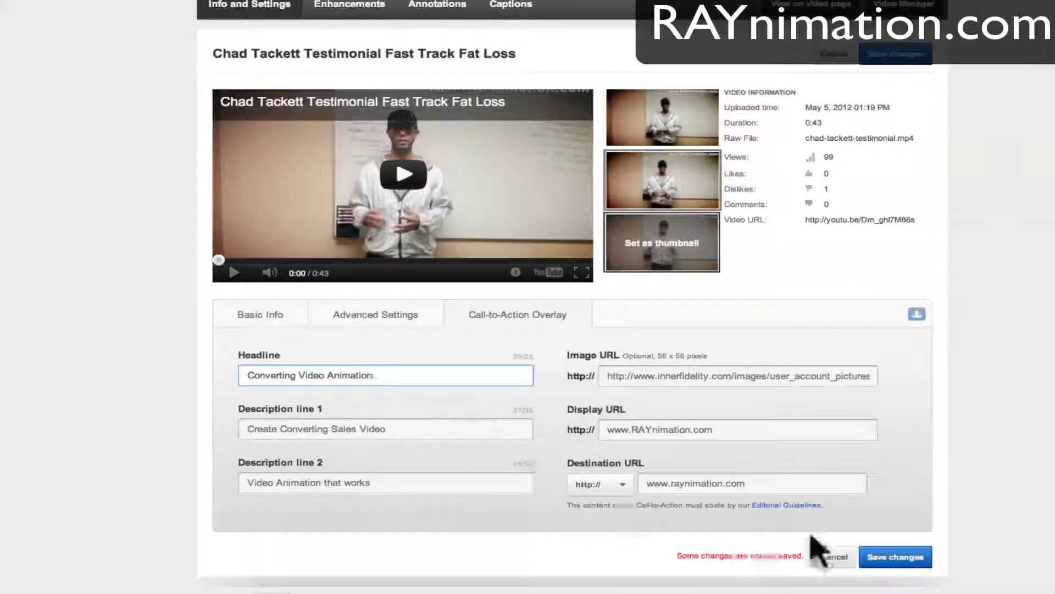
pyautogui.click(896, 557)
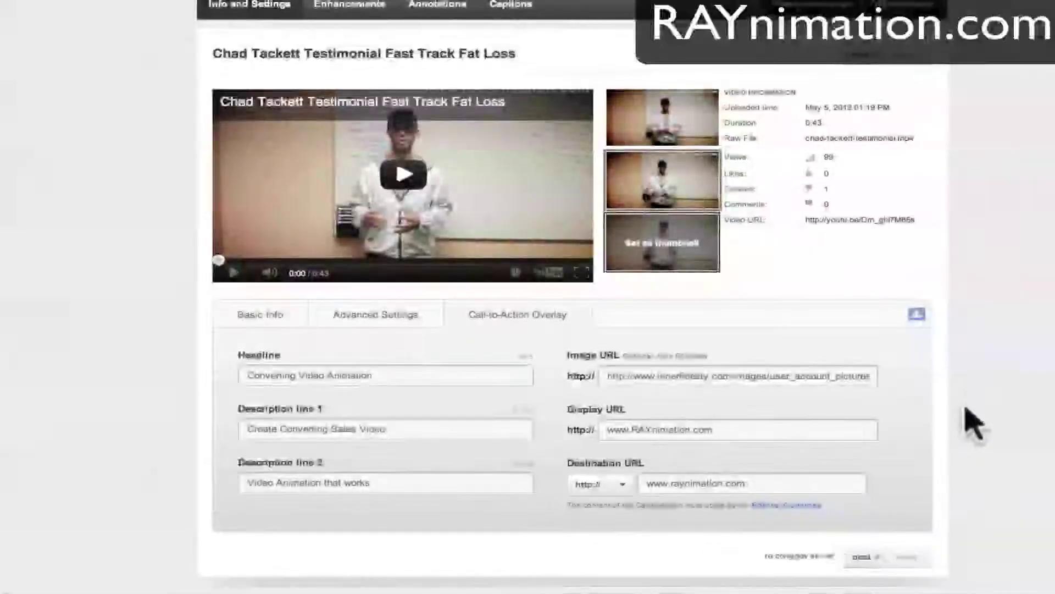
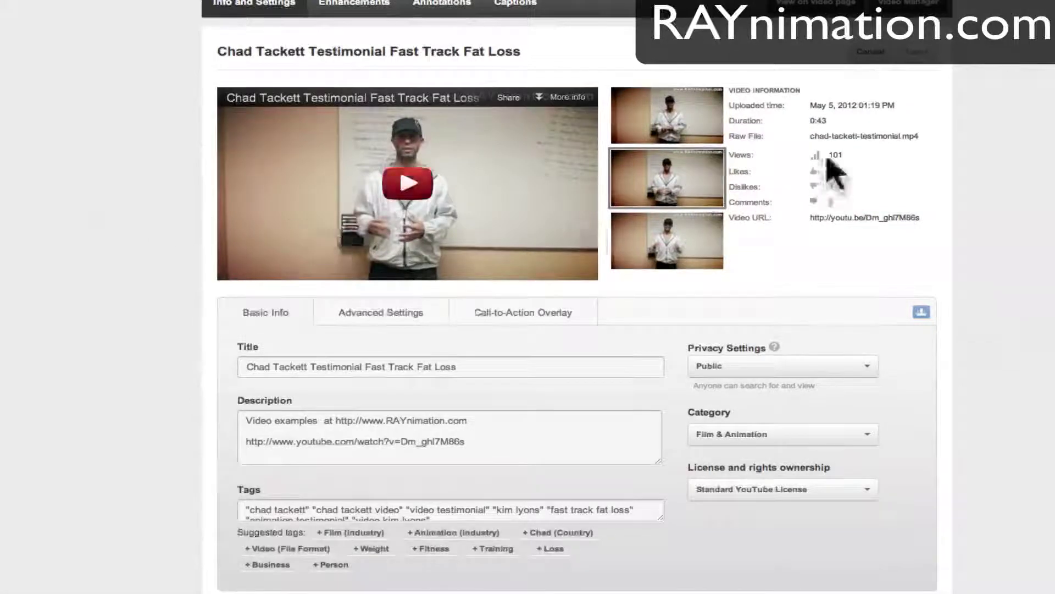
# Step: Paste the copied picture address as the Call-to-Action overlay's Image URL and set the headline to "Converting Video Animate"
pyautogui.click(513, 315)
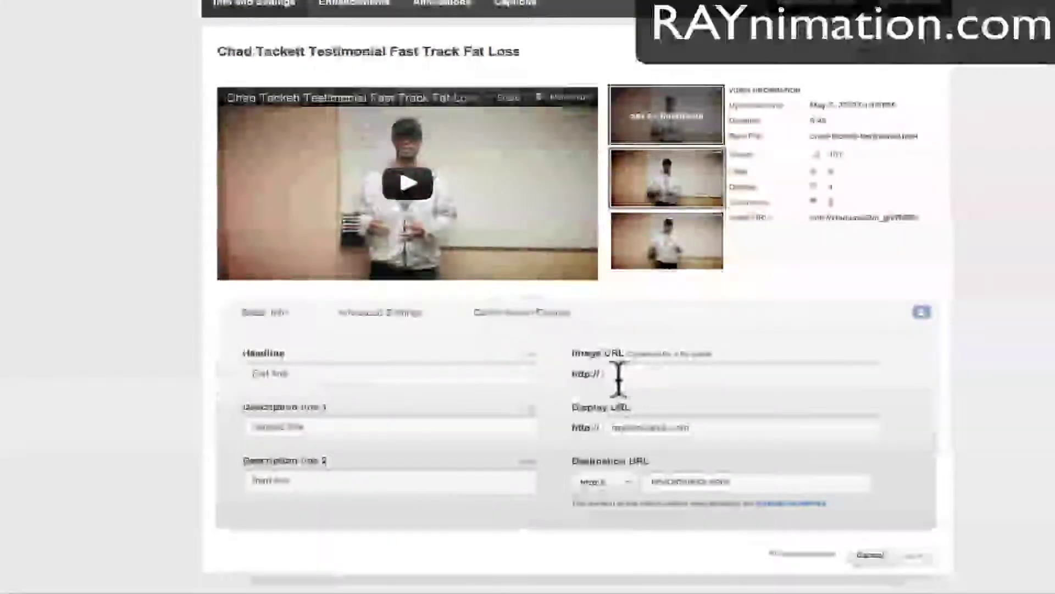
pyautogui.click(628, 376)
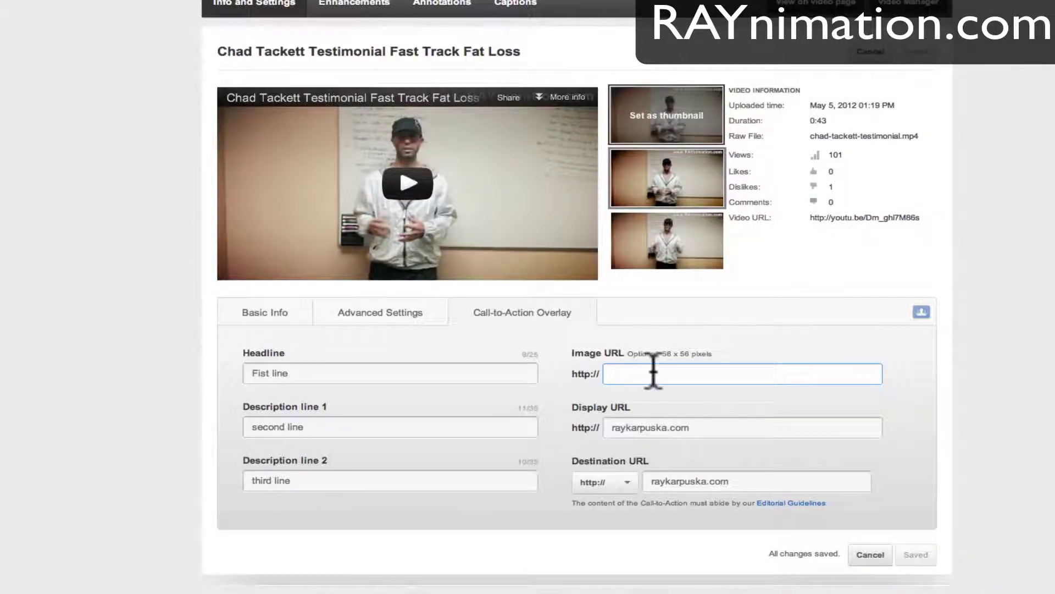
pyautogui.press('super+v')
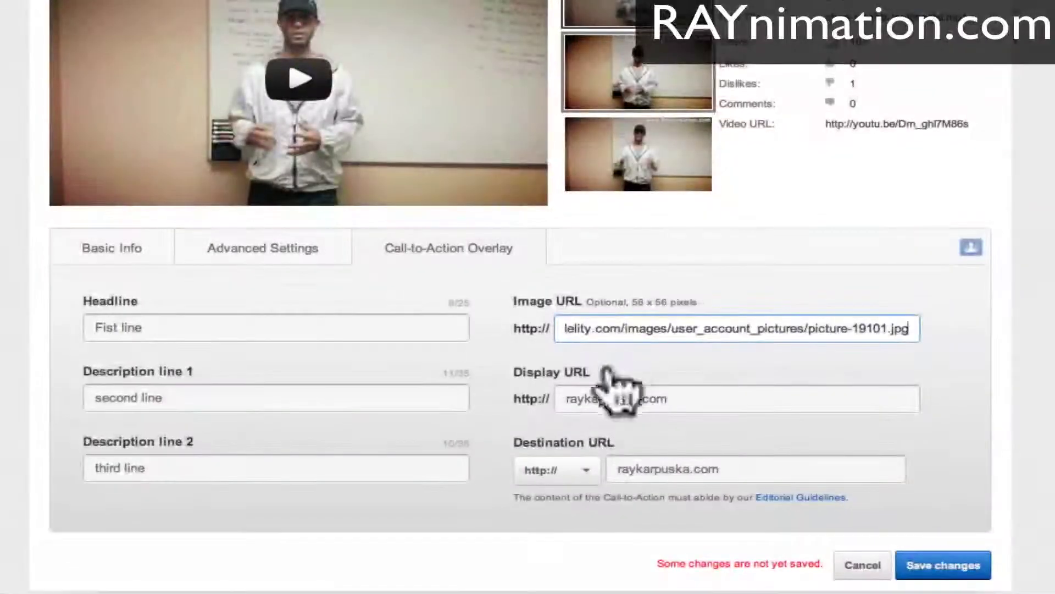
pyautogui.tripleClick(146, 325)
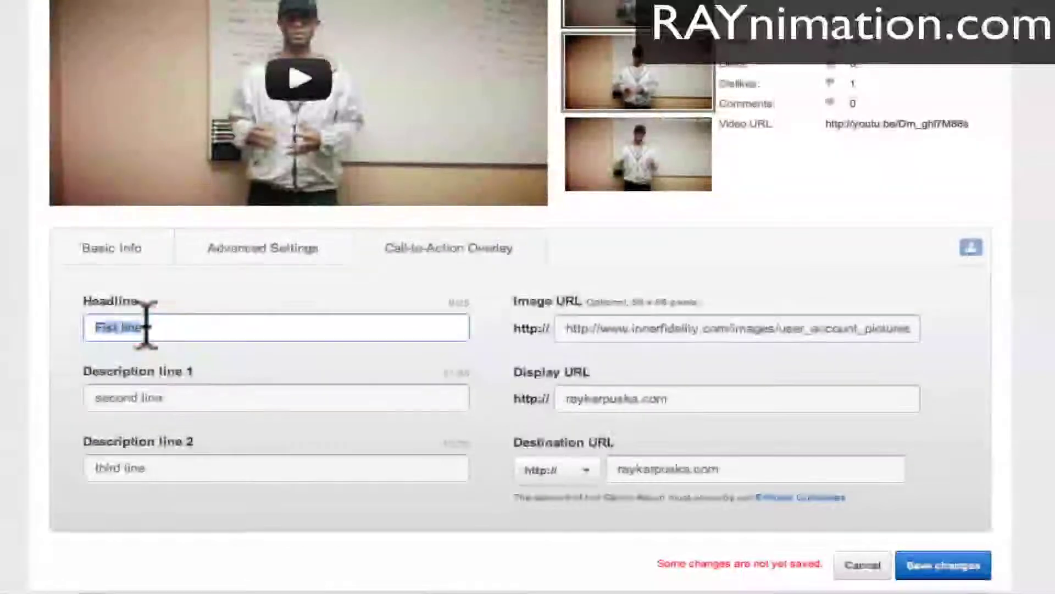
pyautogui.write('Conve')
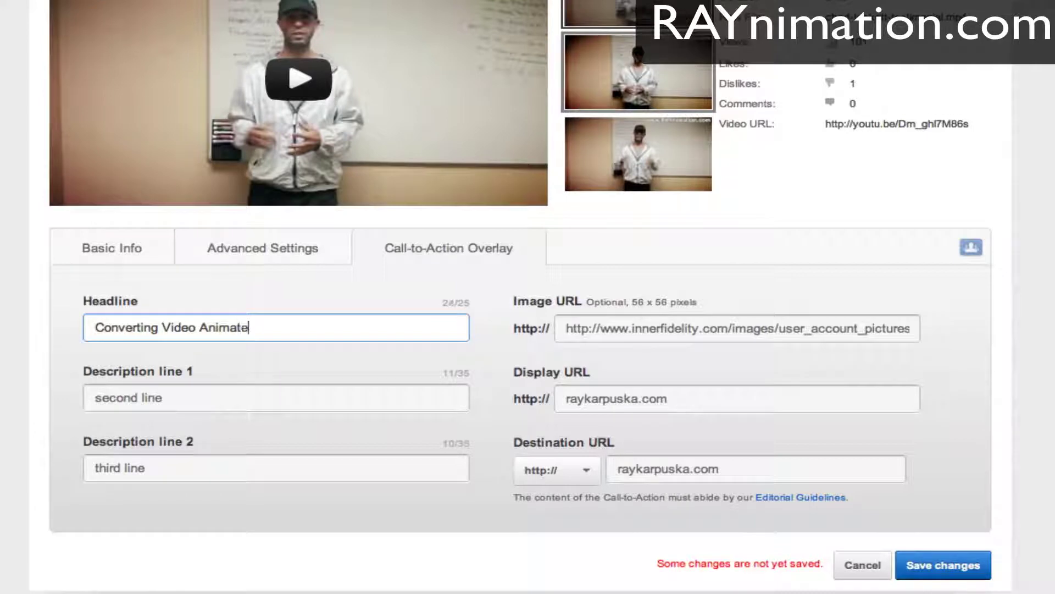
# Step: Set the overlay's Description line 1 to "Create Sales Videos for Your"
pyautogui.press('Tab')
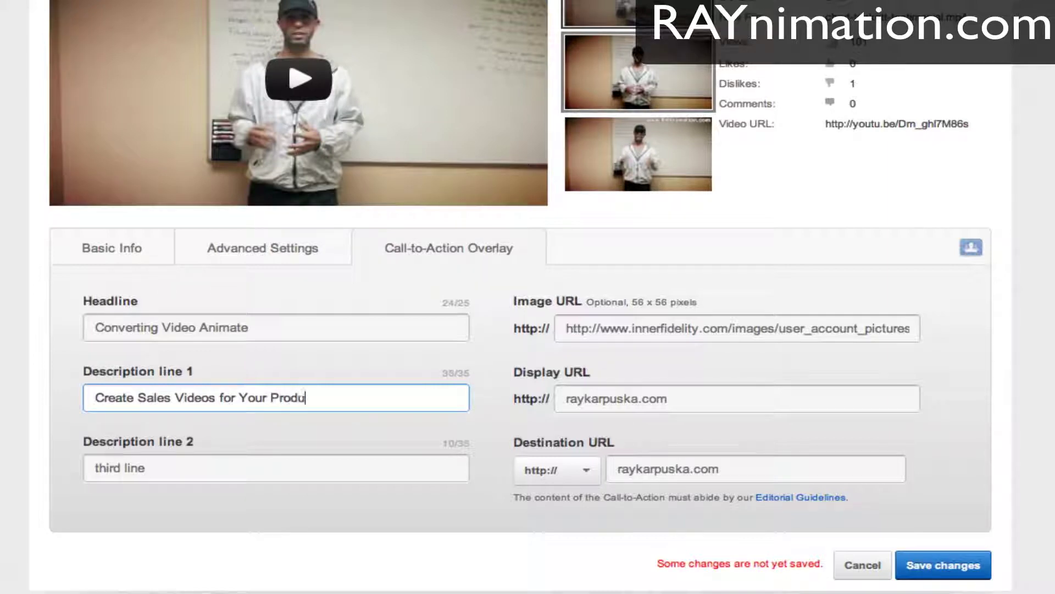
pyautogui.press('Tab')
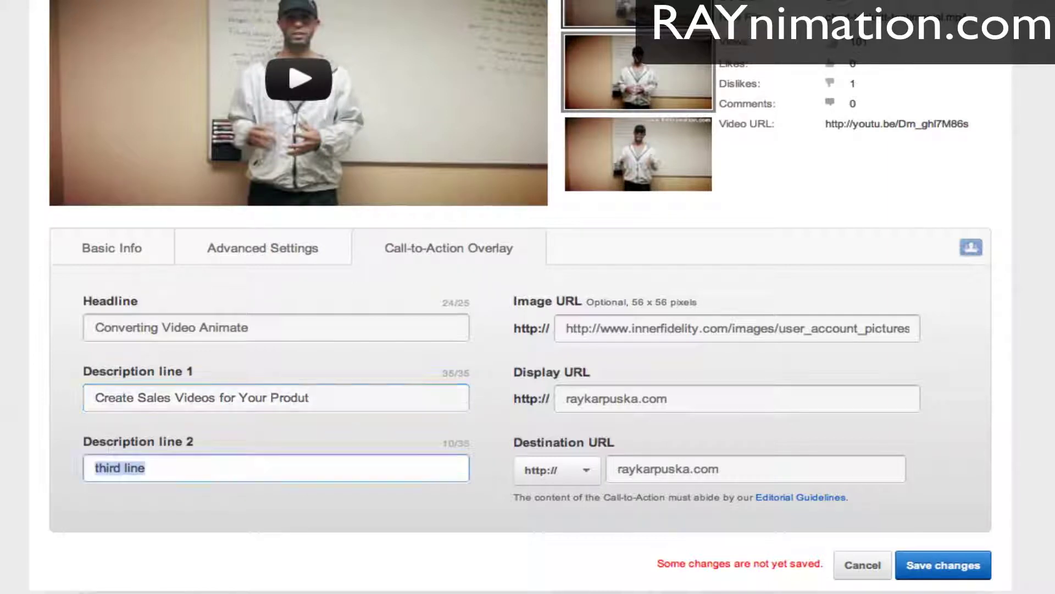
pyautogui.hotkey('shift', 'Tab')
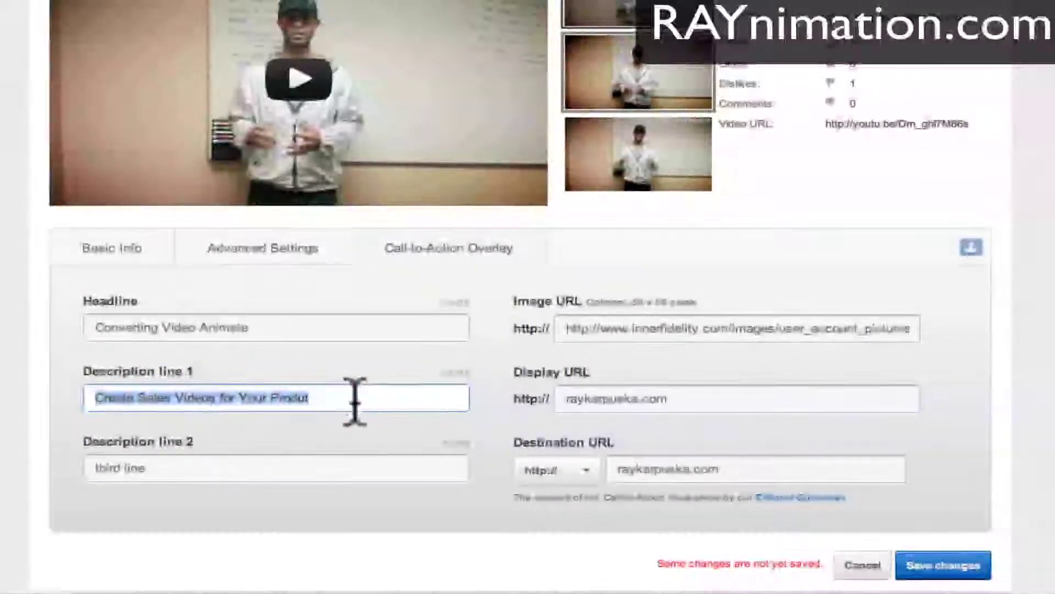
pyautogui.click(355, 401)
pyautogui.press('BackSpace')
pyautogui.press('BackSpace')
pyautogui.press('BackSpace')
pyautogui.press('BackSpace')
pyautogui.press('BackSpace')
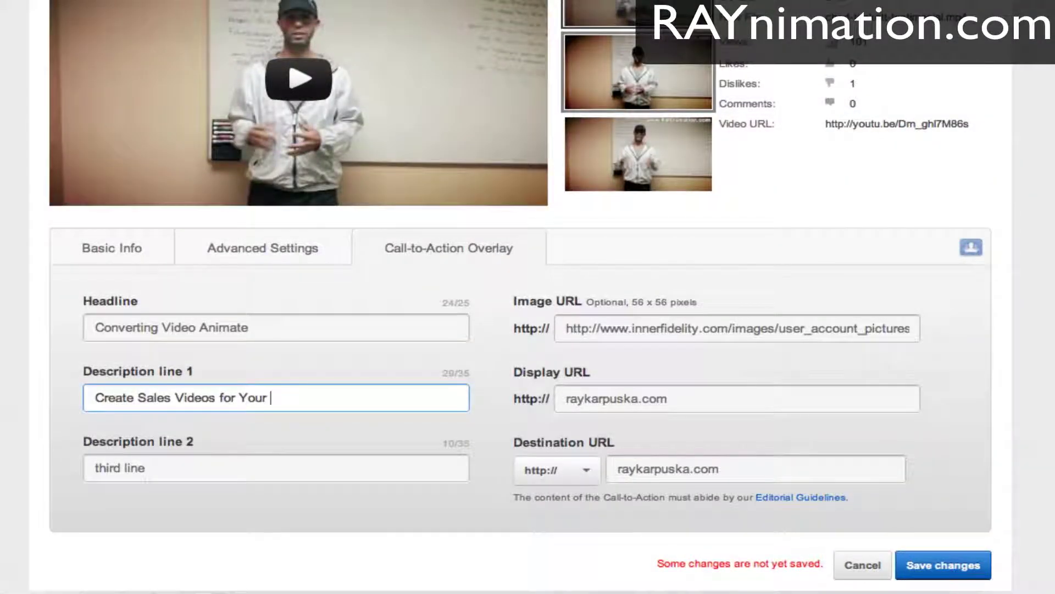
pyautogui.press('BackSpace')
# Step: Set the overlay's Description line 2 to "Product with Video Animation"
pyautogui.tripleClick(318, 470)
pyautogui.write('Product with Vid')
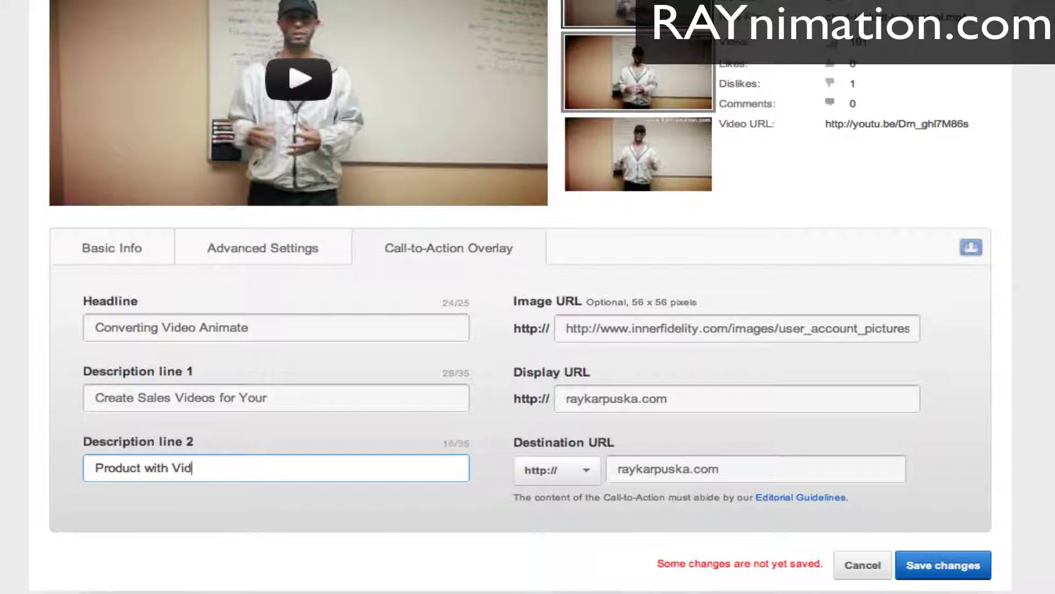
pyautogui.write('on')
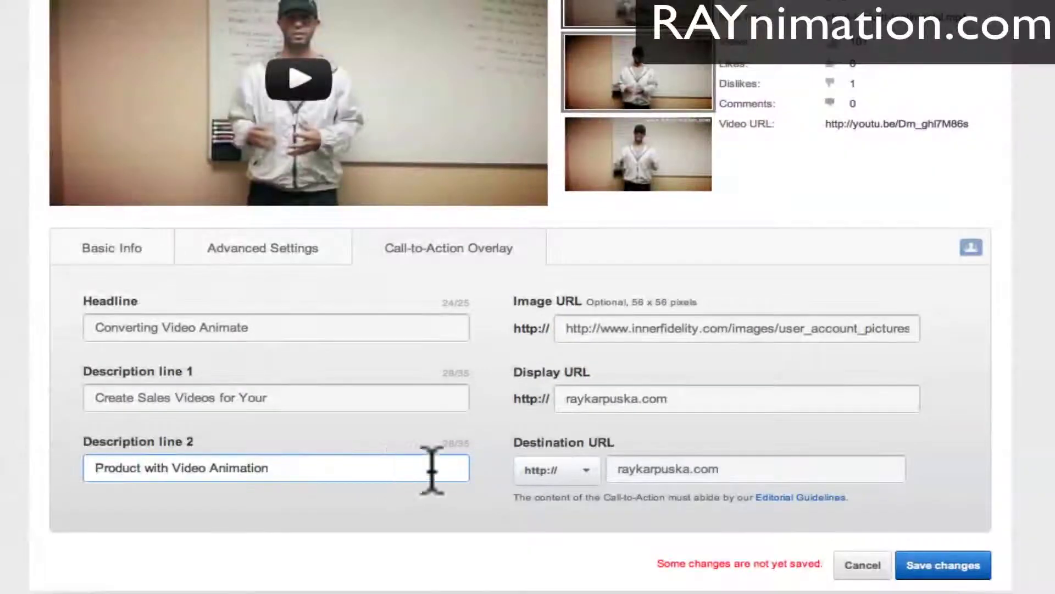
# Step: Set the overlay's Display URL to "RAYnimation.com" and Destination URL to "raynimation.com", and save the changes
pyautogui.tripleClick(621, 398)
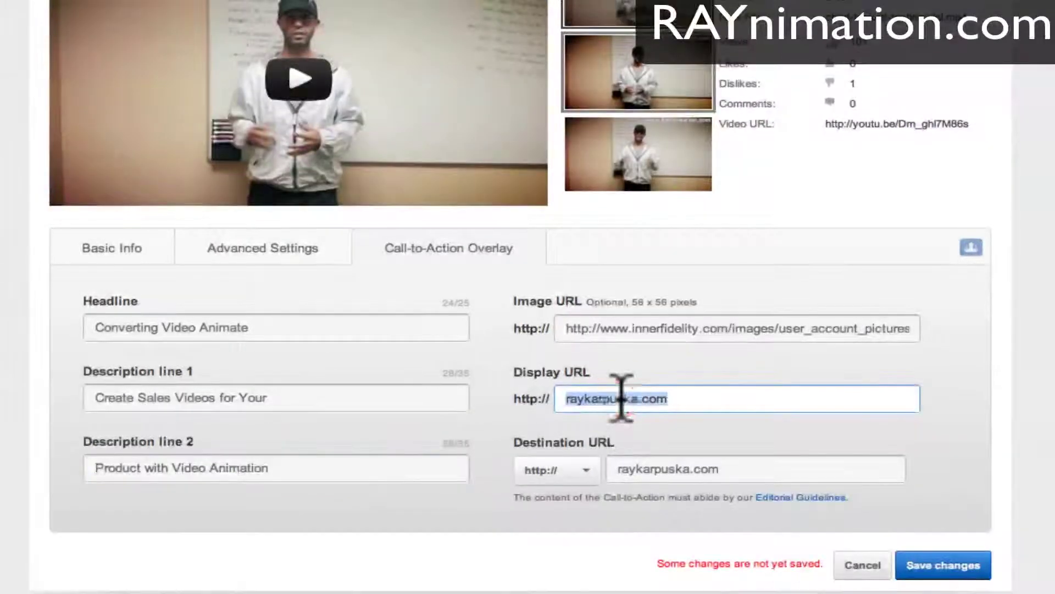
pyautogui.write('RAYnimat')
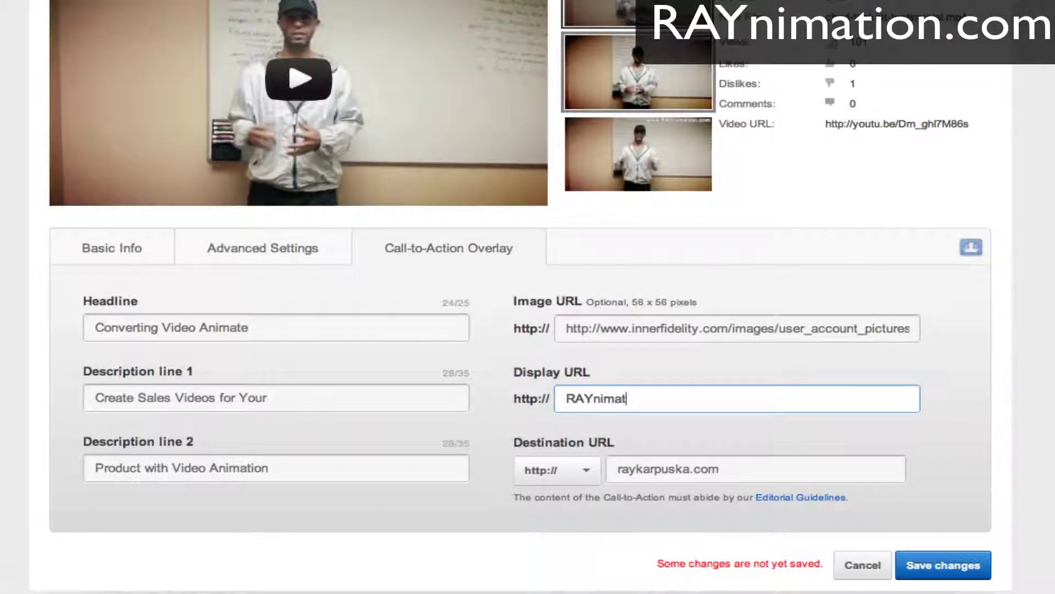
pyautogui.write('ion.com')
pyautogui.press('Tab')
pyautogui.press('Tab')
pyautogui.write('r')
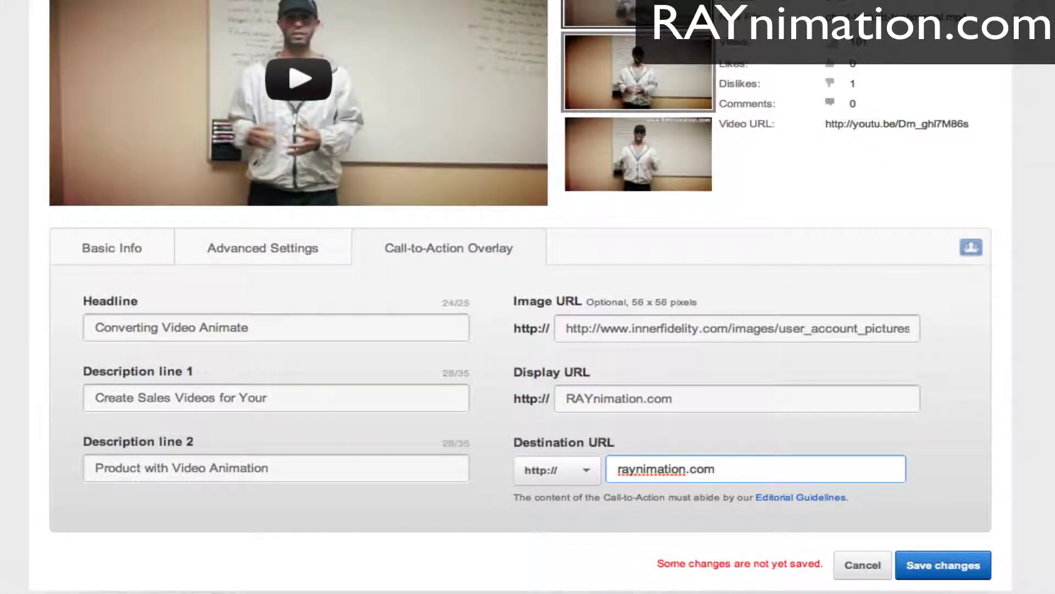
pyautogui.write('aynimation.com')
pyautogui.click(970, 574)
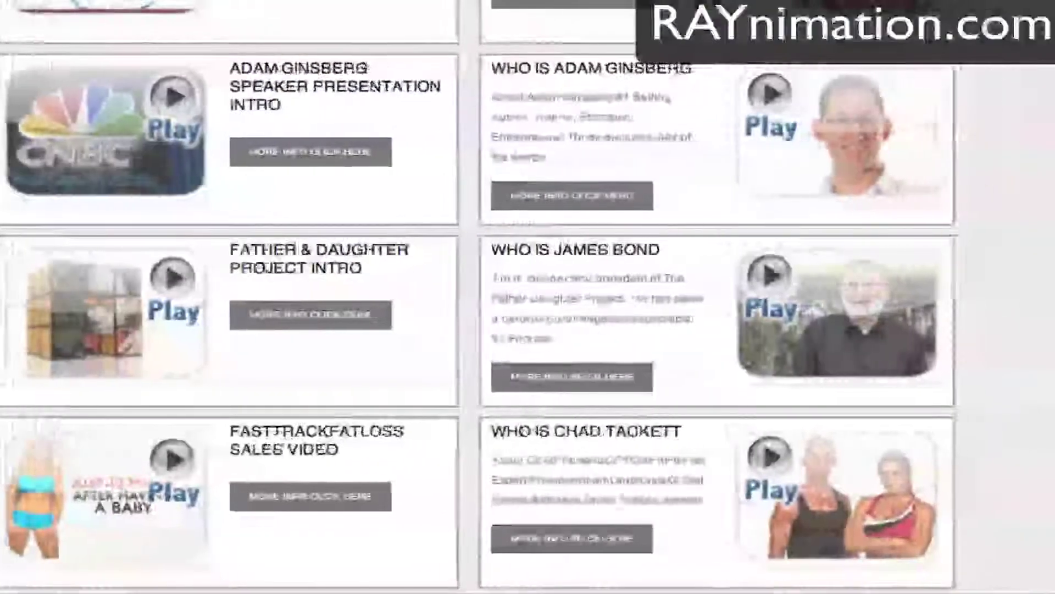
# Step: Play the testimonial video on the RAYnimation website, try its call-to-action overlay at the start and the end, and close the video
pyautogui.click(813, 502)
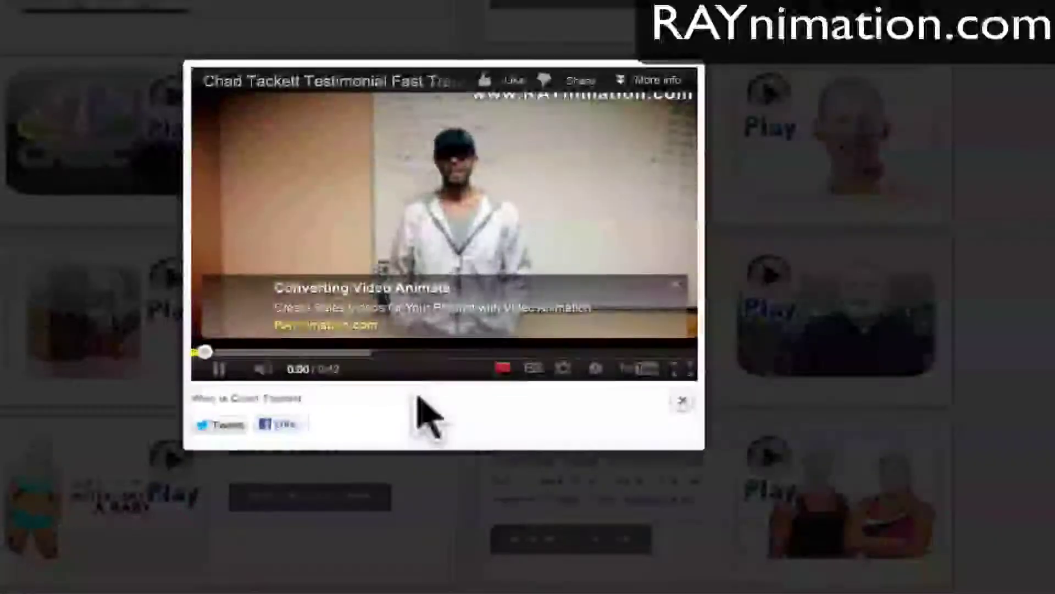
pyautogui.click(218, 369)
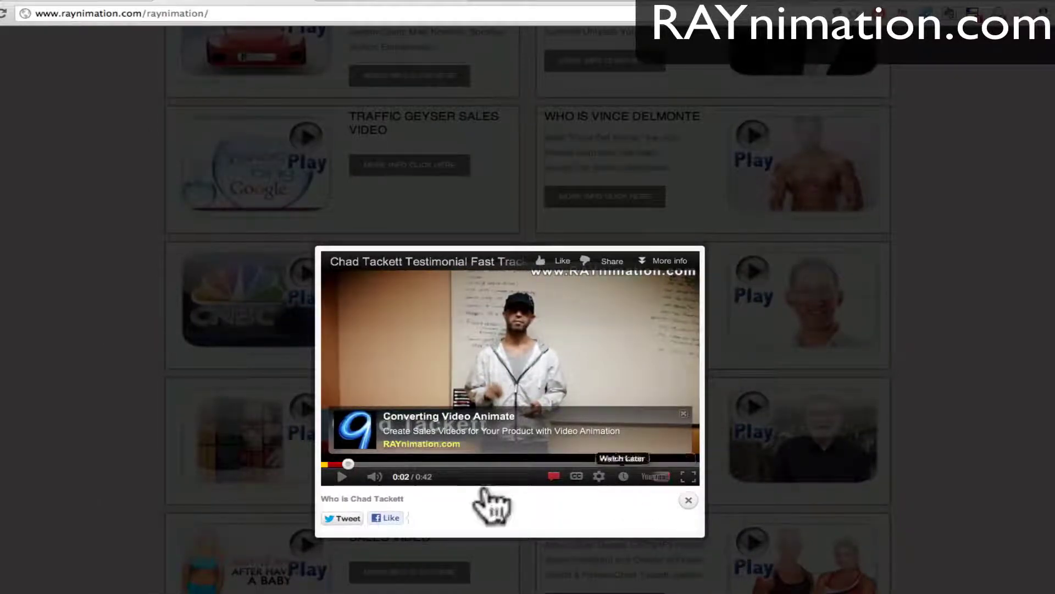
pyautogui.click(472, 428)
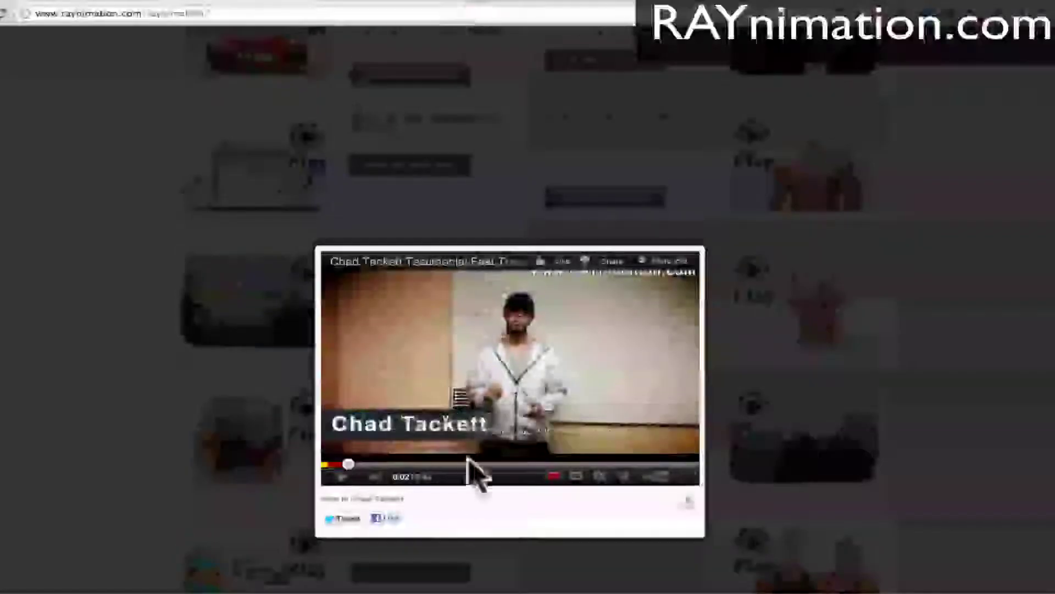
pyautogui.click(662, 465)
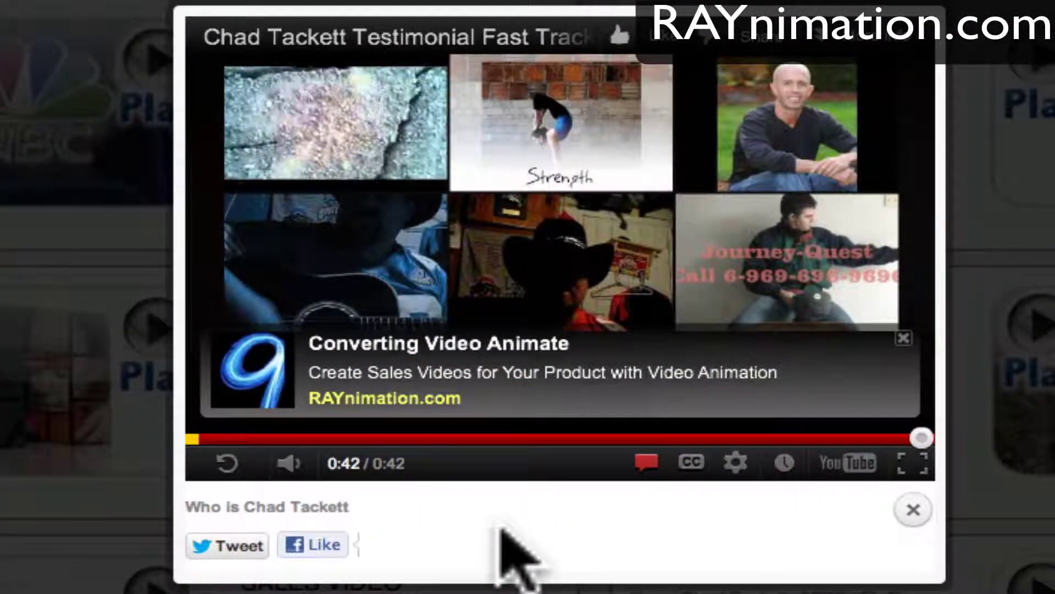
pyautogui.click(520, 386)
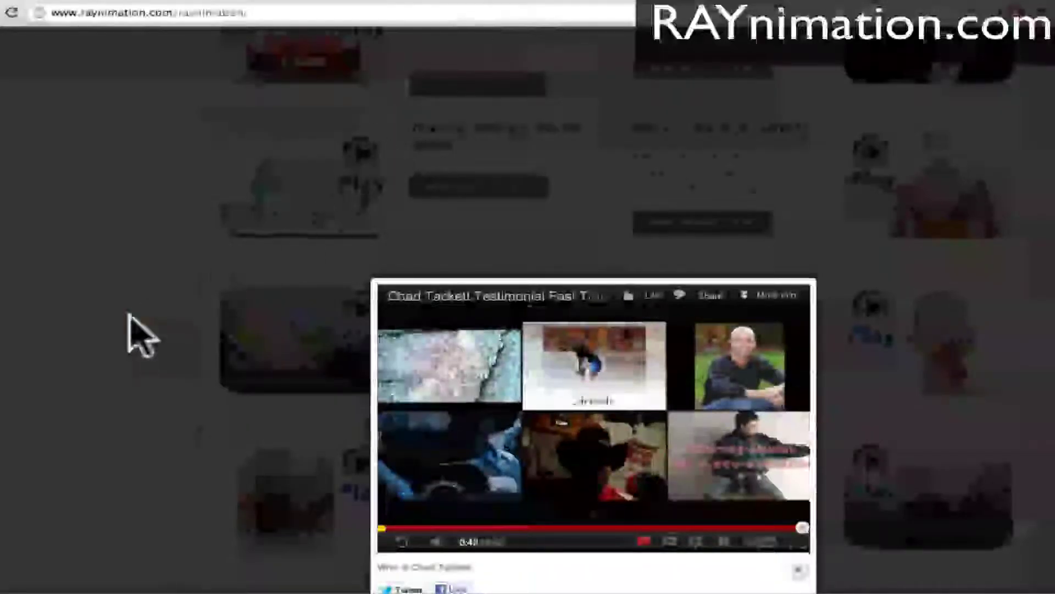
pyautogui.click(134, 334)
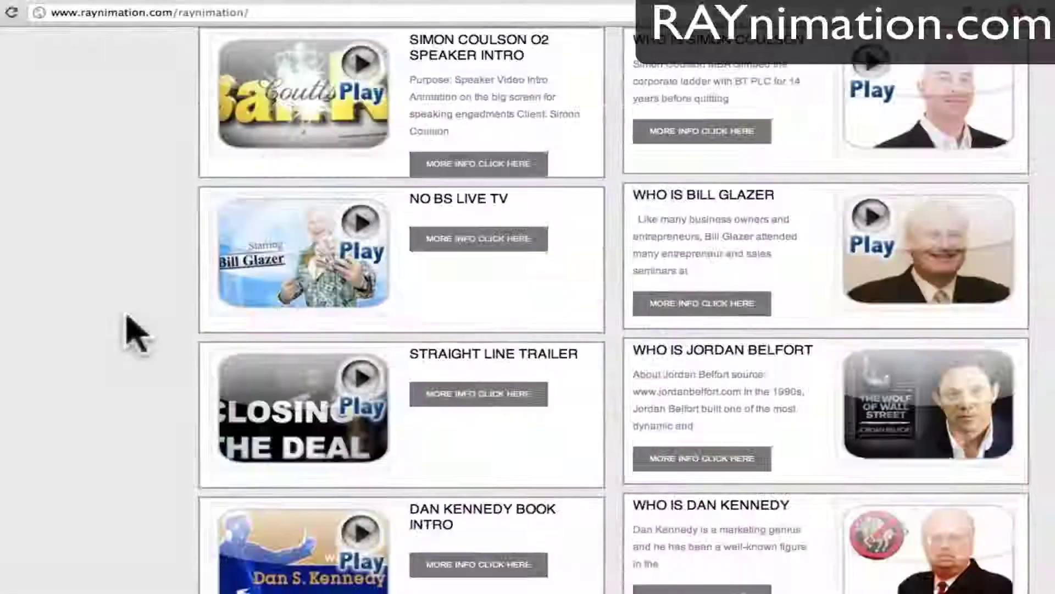
pyautogui.scroll(10, 134, 334)
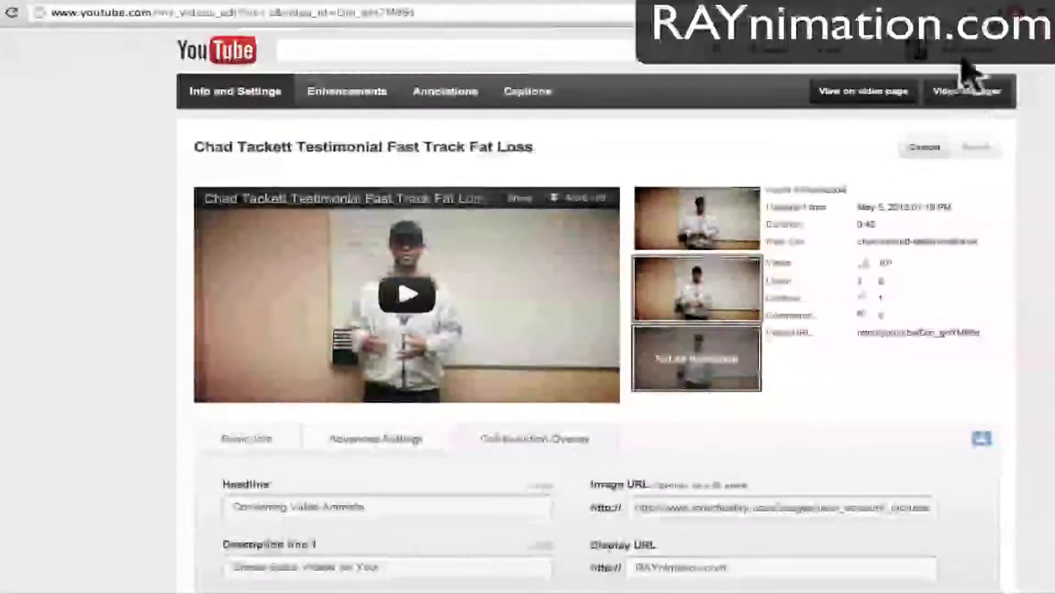
# Step: Open the channel's analytics overview from YouTube's Video Manager and view the Top 10 videos list
pyautogui.click(1018, 67)
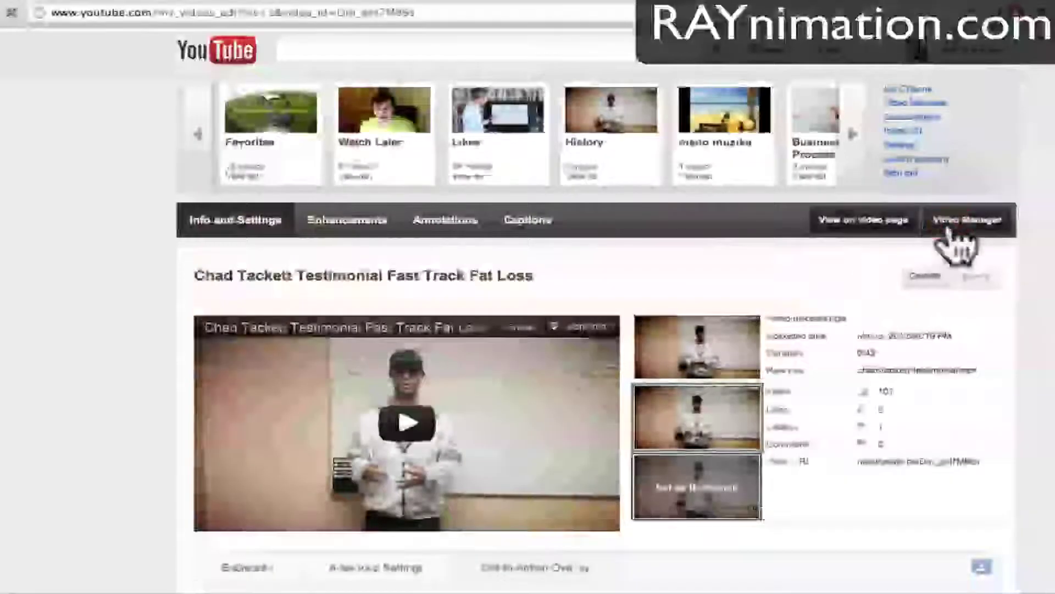
pyautogui.click(950, 227)
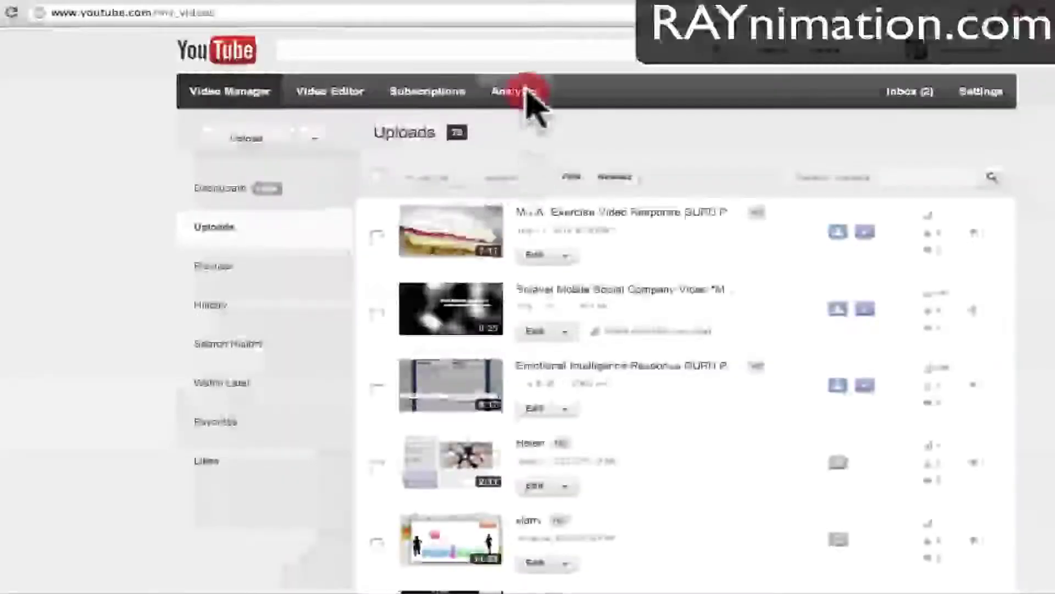
pyautogui.click(520, 91)
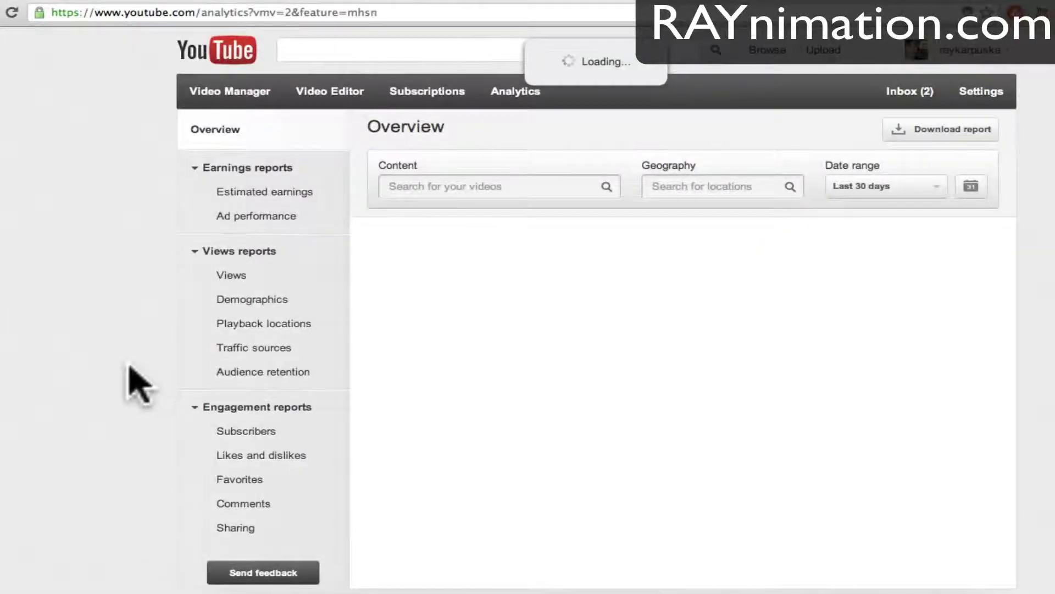
pyautogui.scroll(-6, 141, 565)
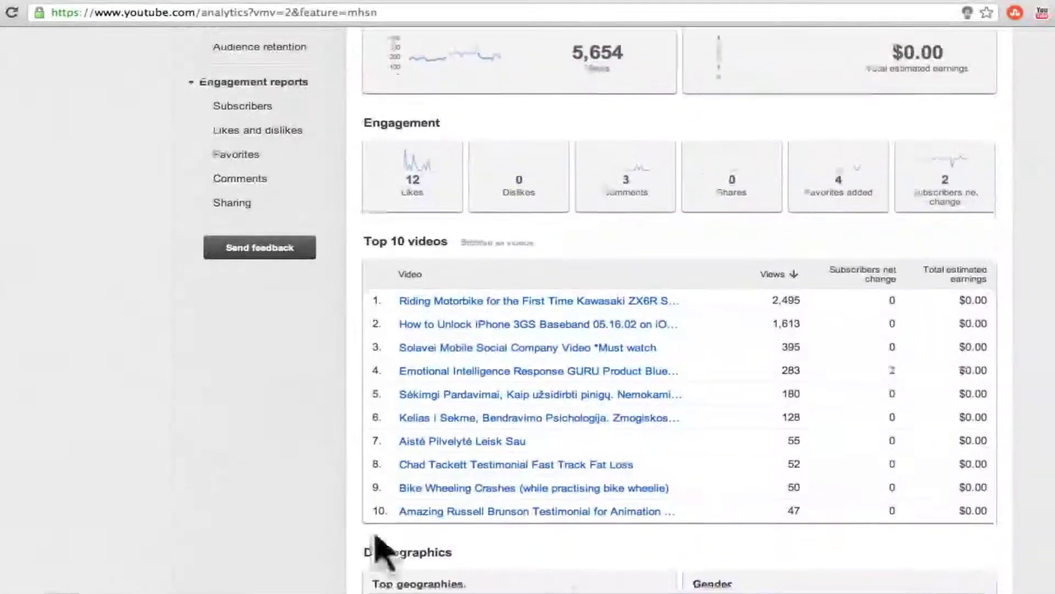
# Step: Open the Call-to-Action report for the video "Amazing Russell Brunson Testimonial for Animation Expert"
pyautogui.click(484, 512)
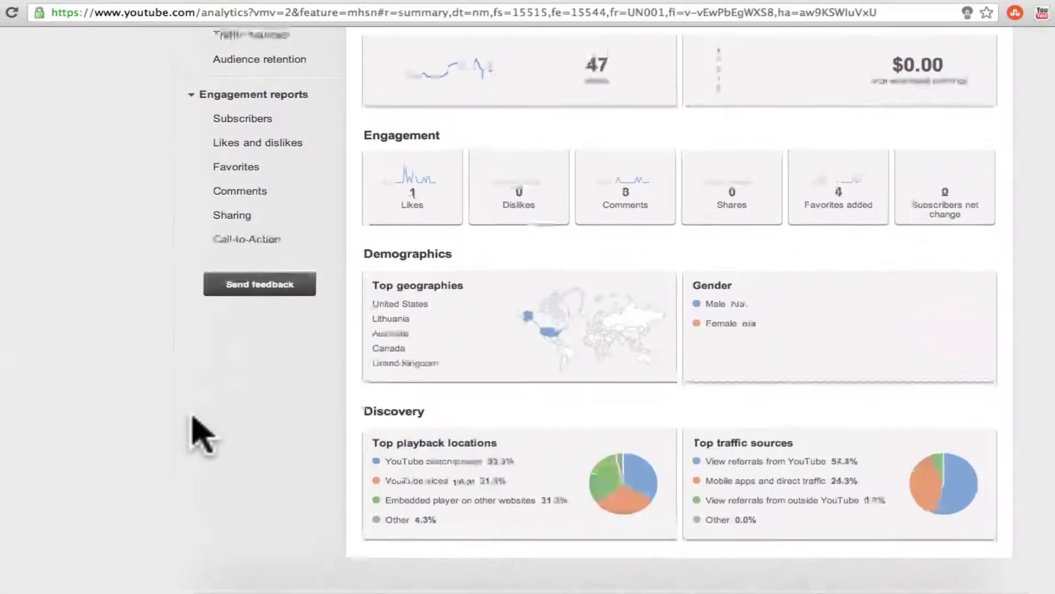
pyautogui.scroll(3, 200, 432)
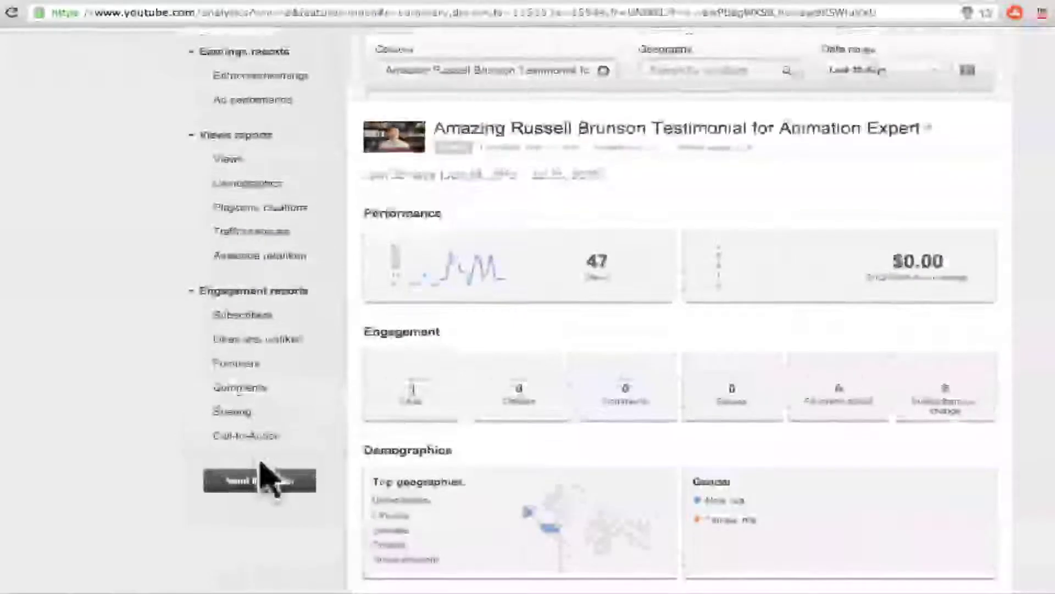
pyautogui.click(257, 436)
pyautogui.scroll(3, 108, 490)
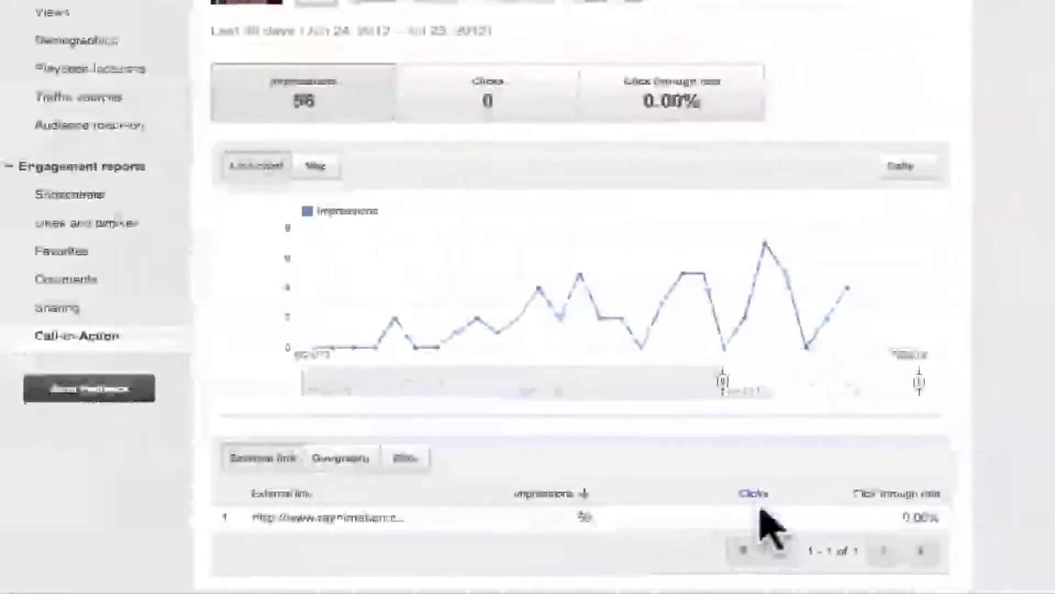
# Step: Extend the report's date range back to Oct 21, 2011 and review the overlay's impressions, clicks and click-through rate
pyautogui.click(722, 380)
pyautogui.moveTo(722, 381); pyautogui.dragTo(297, 388)
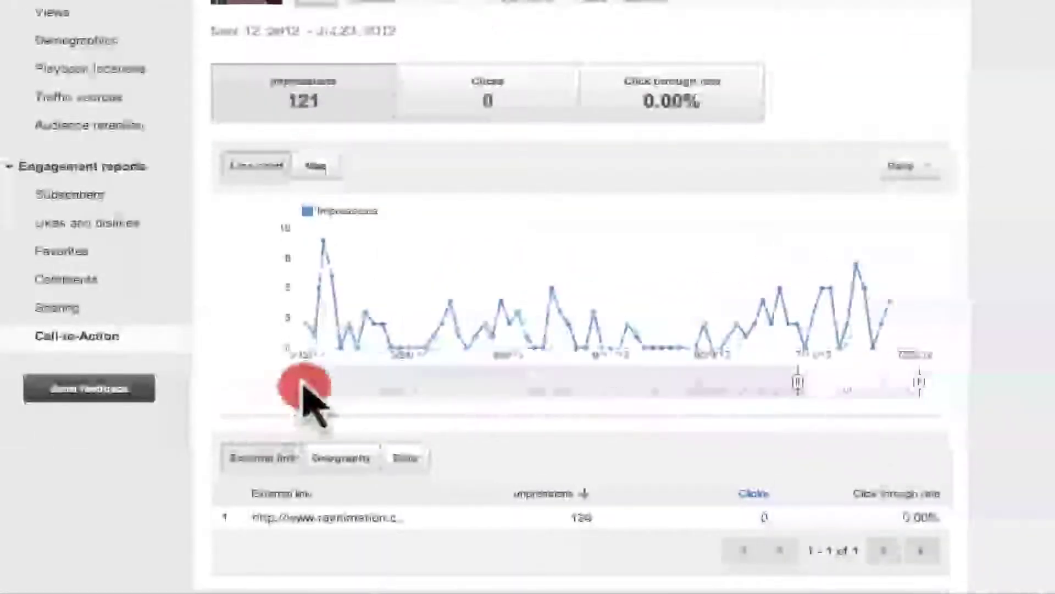
pyautogui.moveTo(798, 383); pyautogui.dragTo(449, 394)
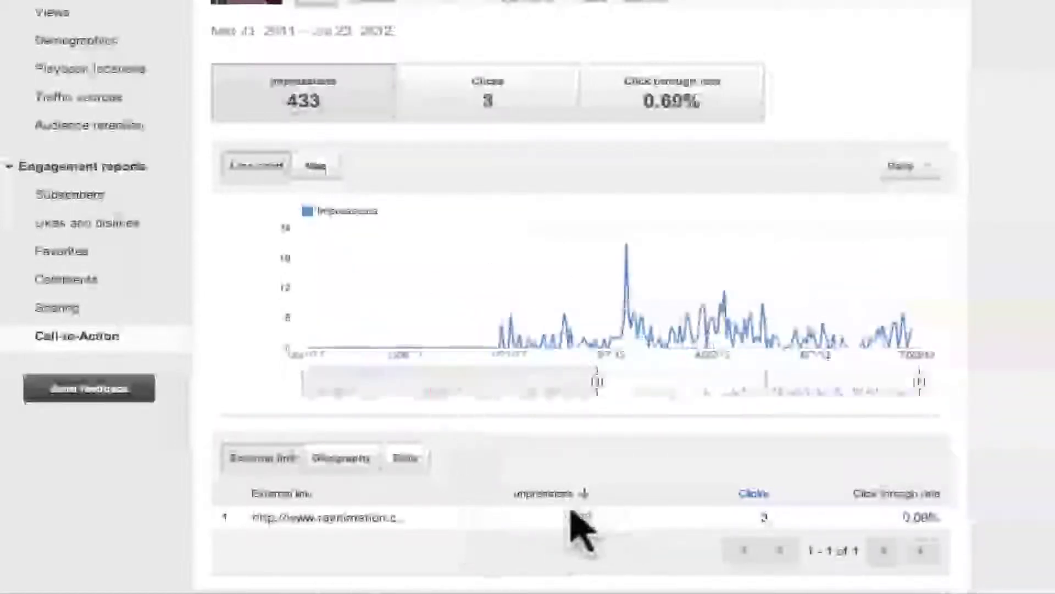
pyautogui.moveTo(562, 516); pyautogui.dragTo(707, 537)
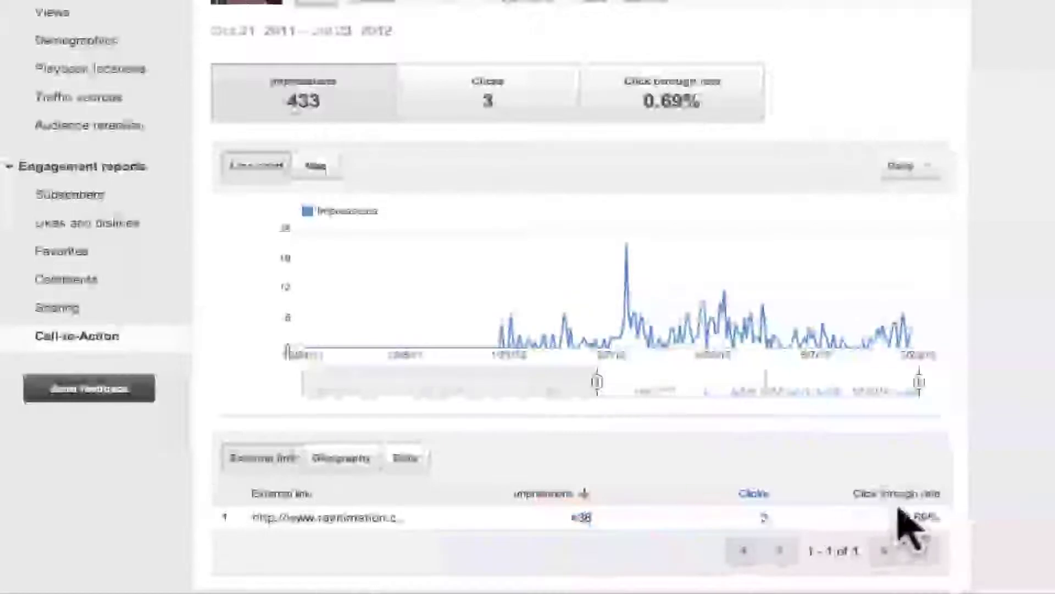
pyautogui.scroll(2, 32, 274)
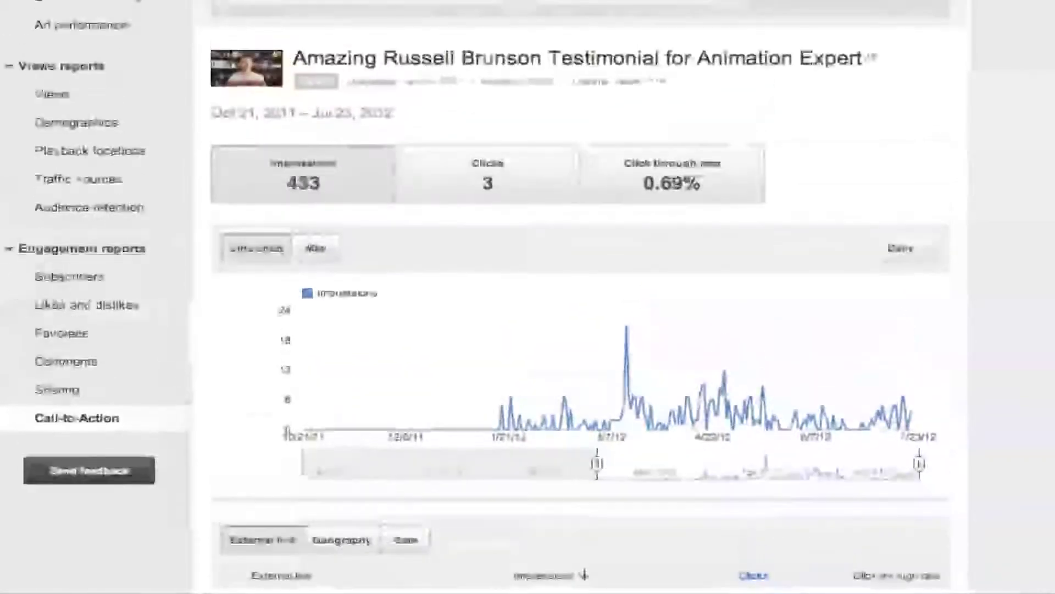
pyautogui.scroll(-1, 527, 297)
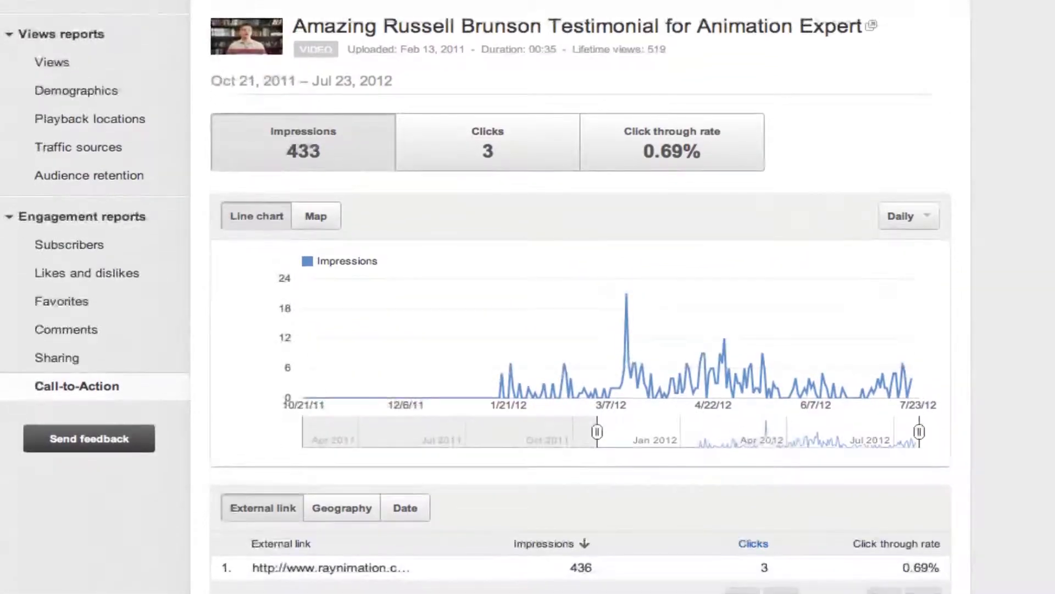